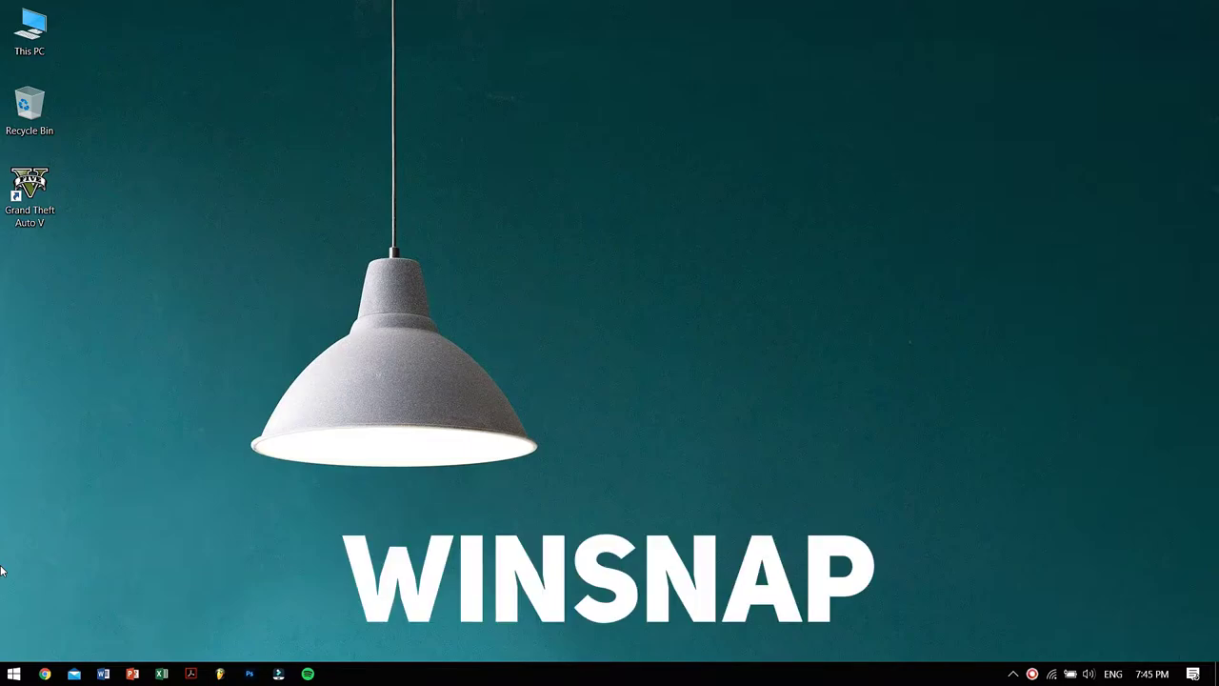
# Launch WinSnap from the Start menu to get an untitled 1960 x 1120 full-screen desktop snapshot.
pyautogui.moveTo(794, 481); pyautogui.dragTo(1091, 229)
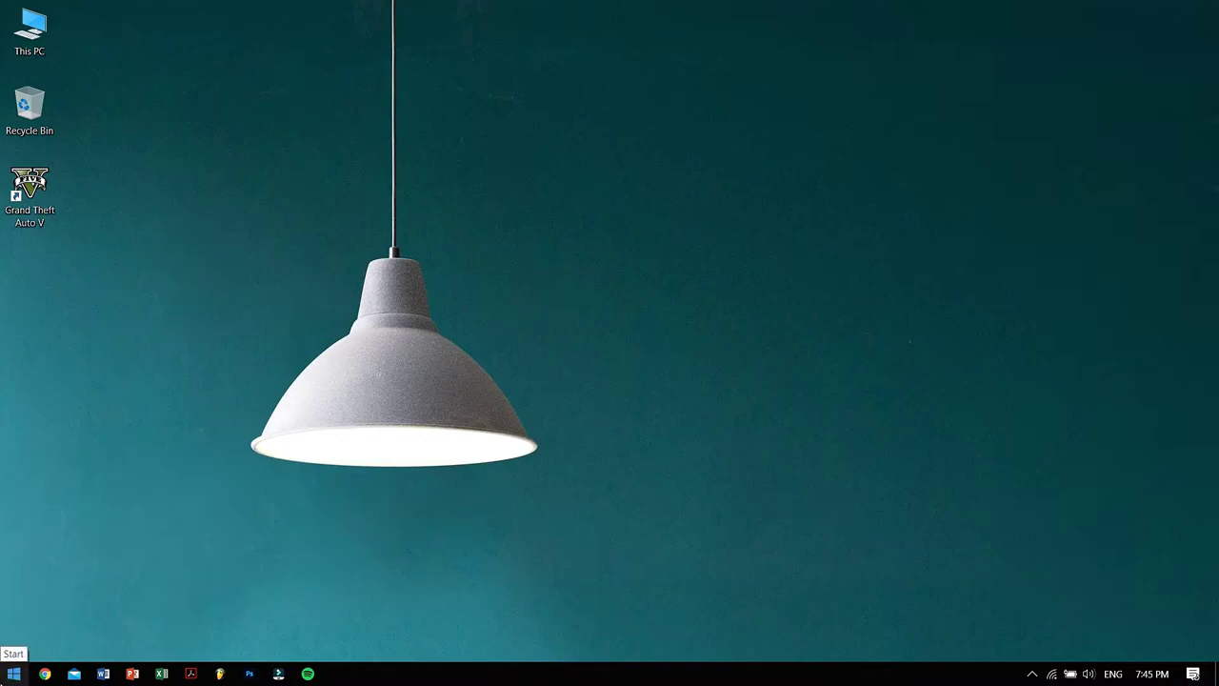
pyautogui.click(14, 673)
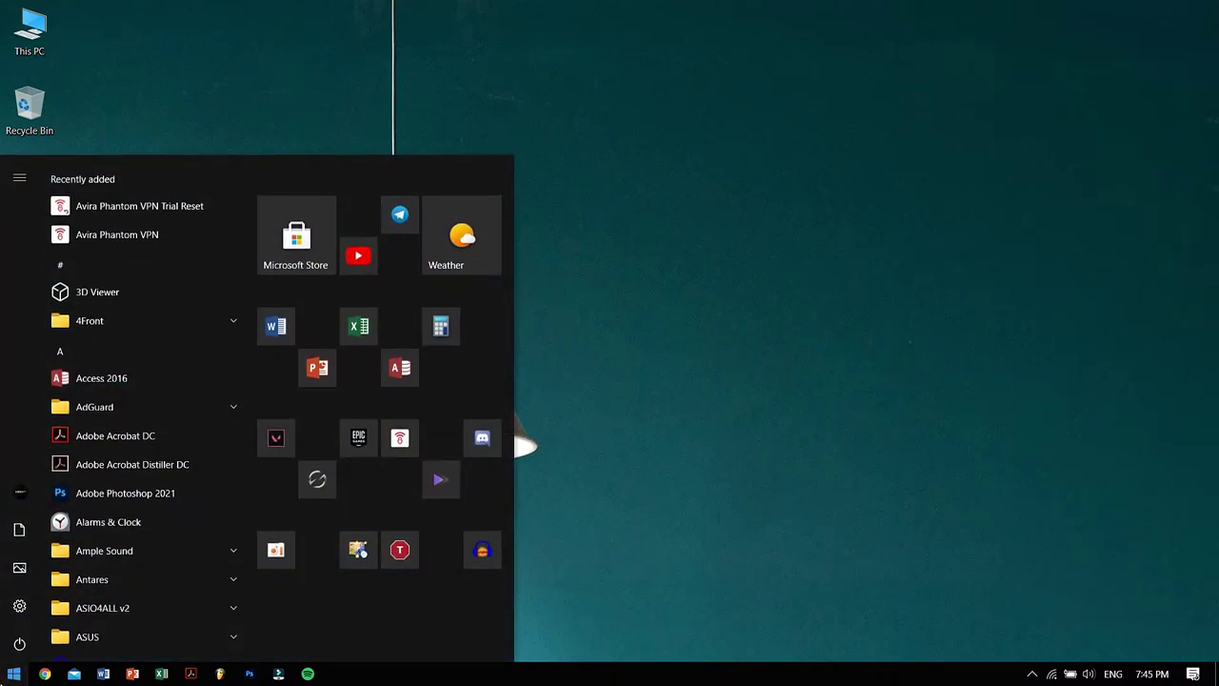
pyautogui.click(352, 551)
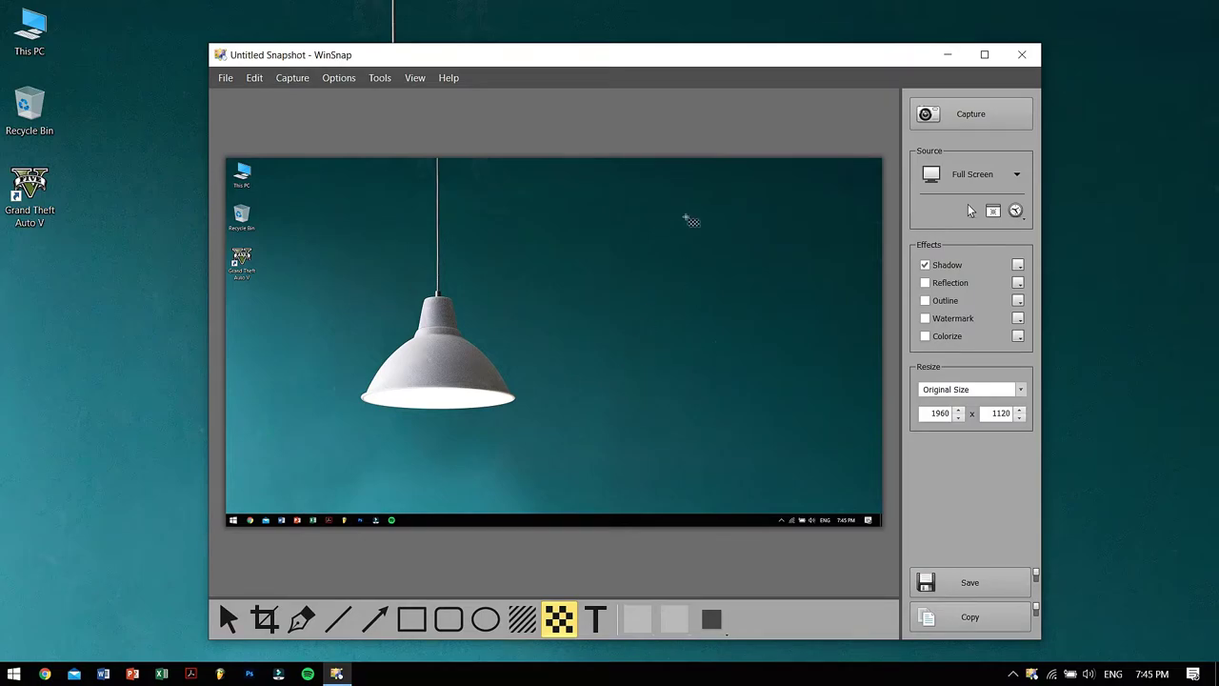
pyautogui.moveTo(680, 55); pyautogui.dragTo(662, 43)
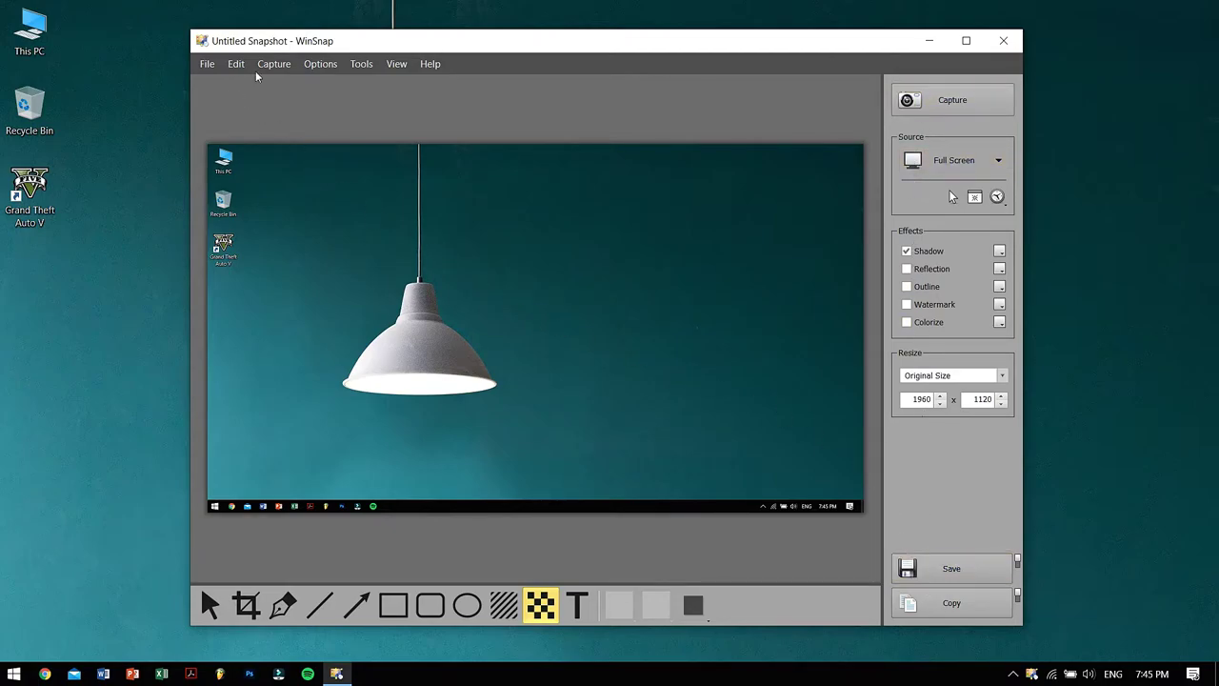
pyautogui.click(288, 68)
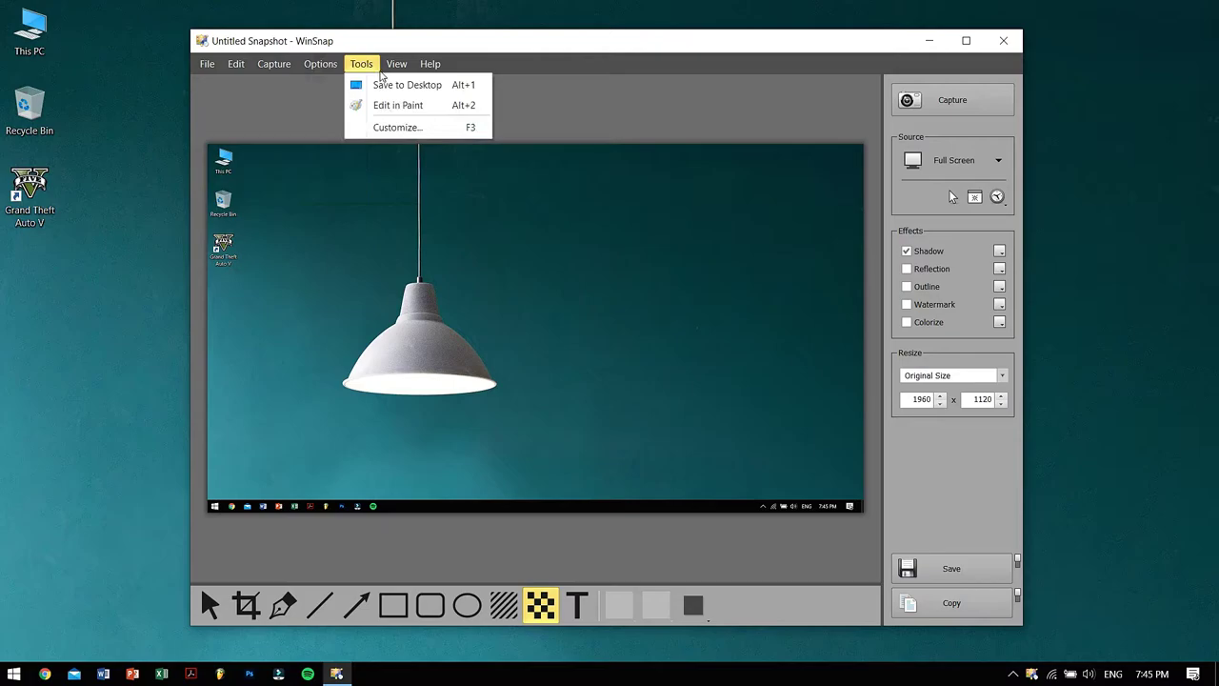
pyautogui.moveTo(420, 68)
pyautogui.click(387, 104)
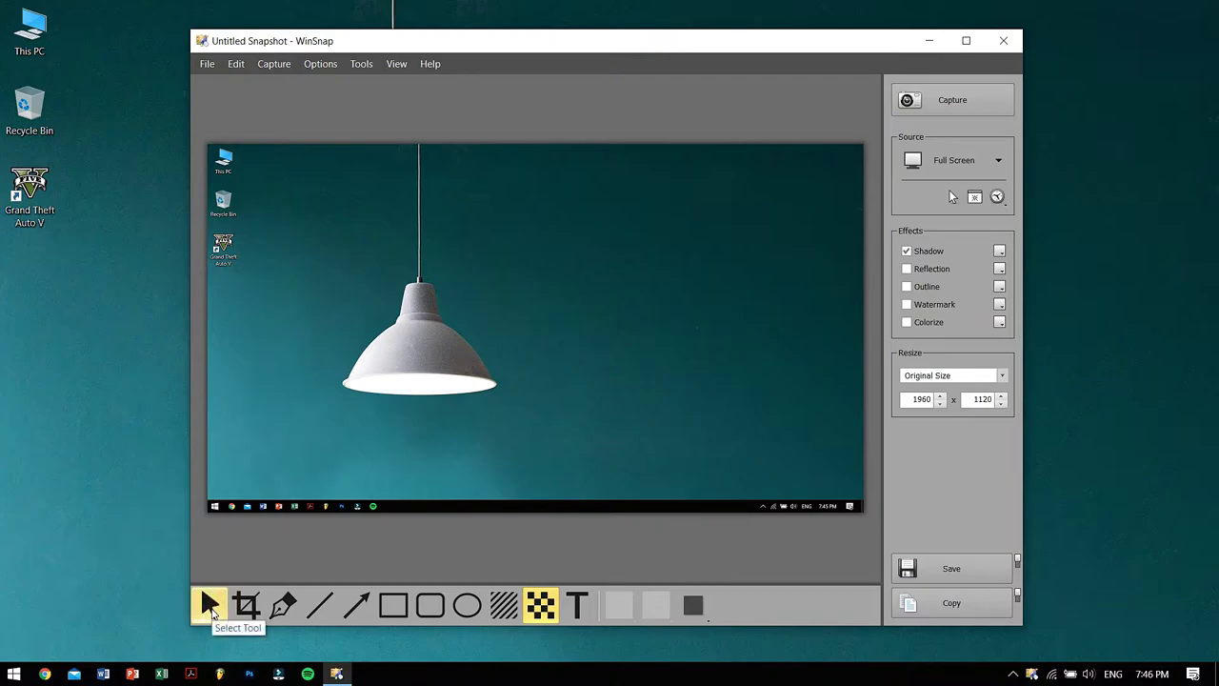
pyautogui.click(211, 605)
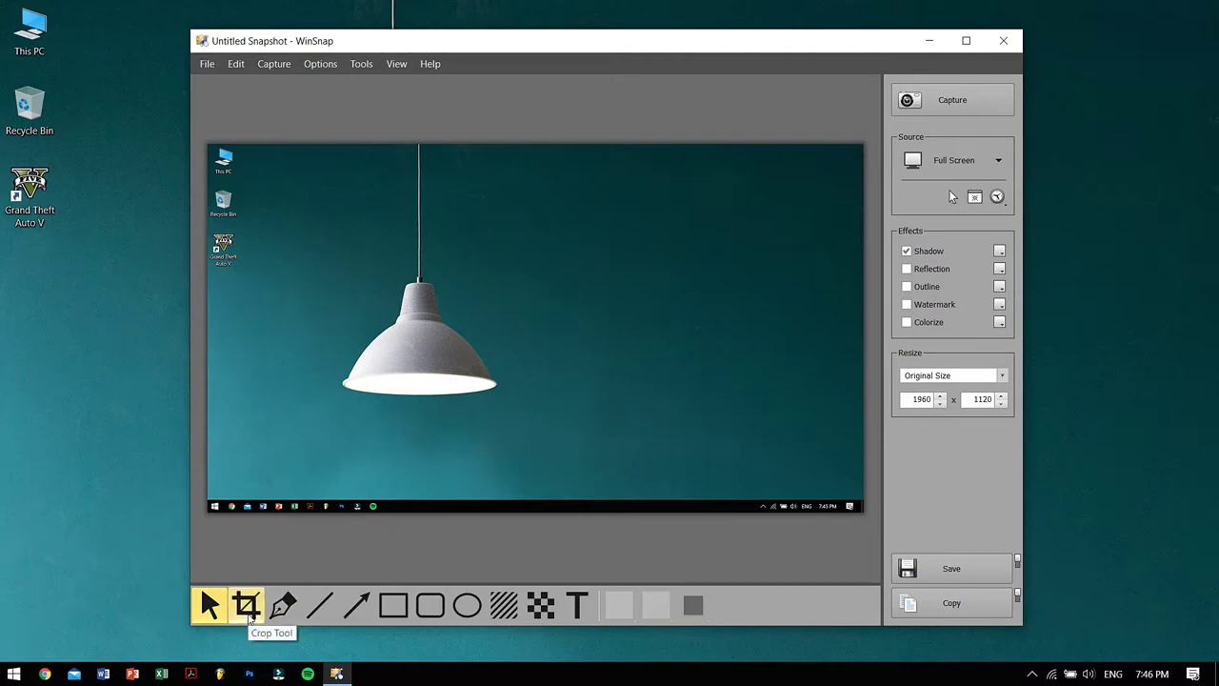
pyautogui.click(248, 616)
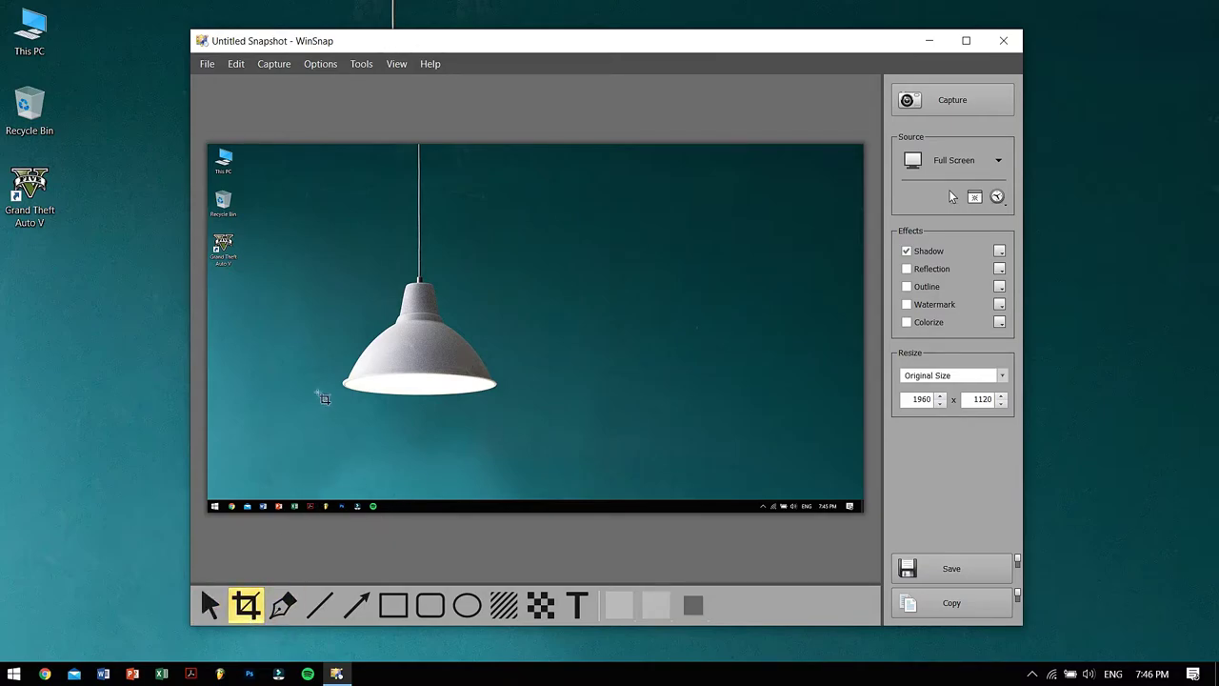
pyautogui.moveTo(308, 237); pyautogui.dragTo(537, 434)
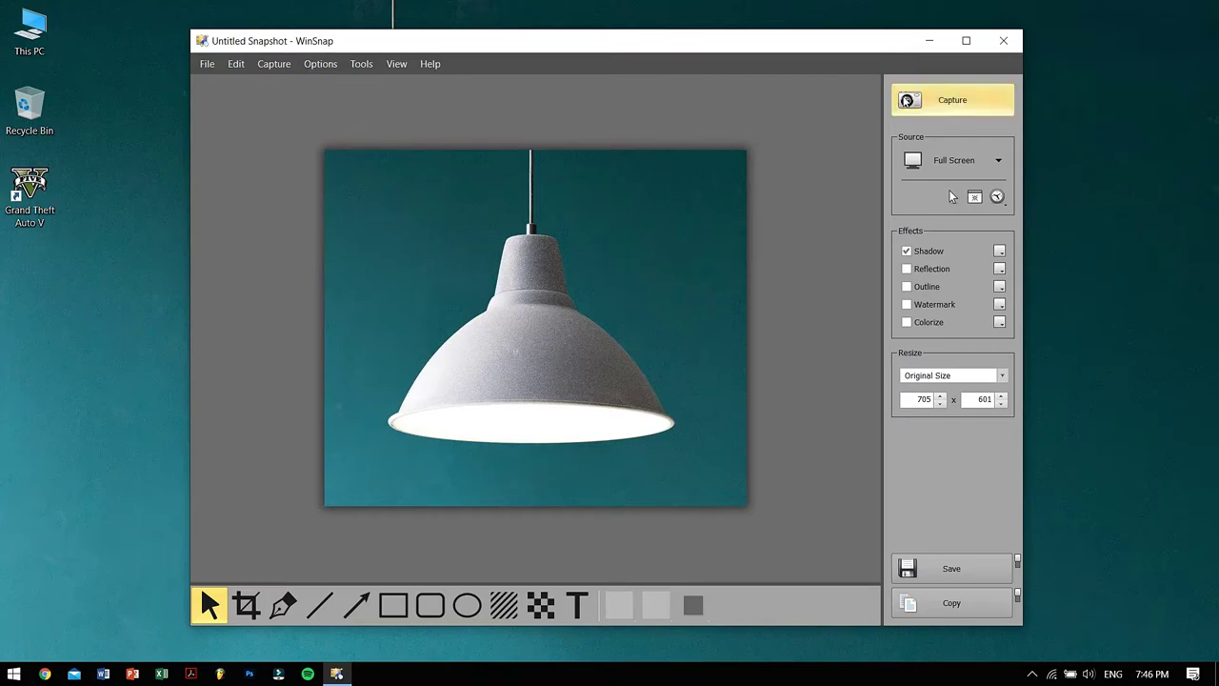
pyautogui.click(904, 99)
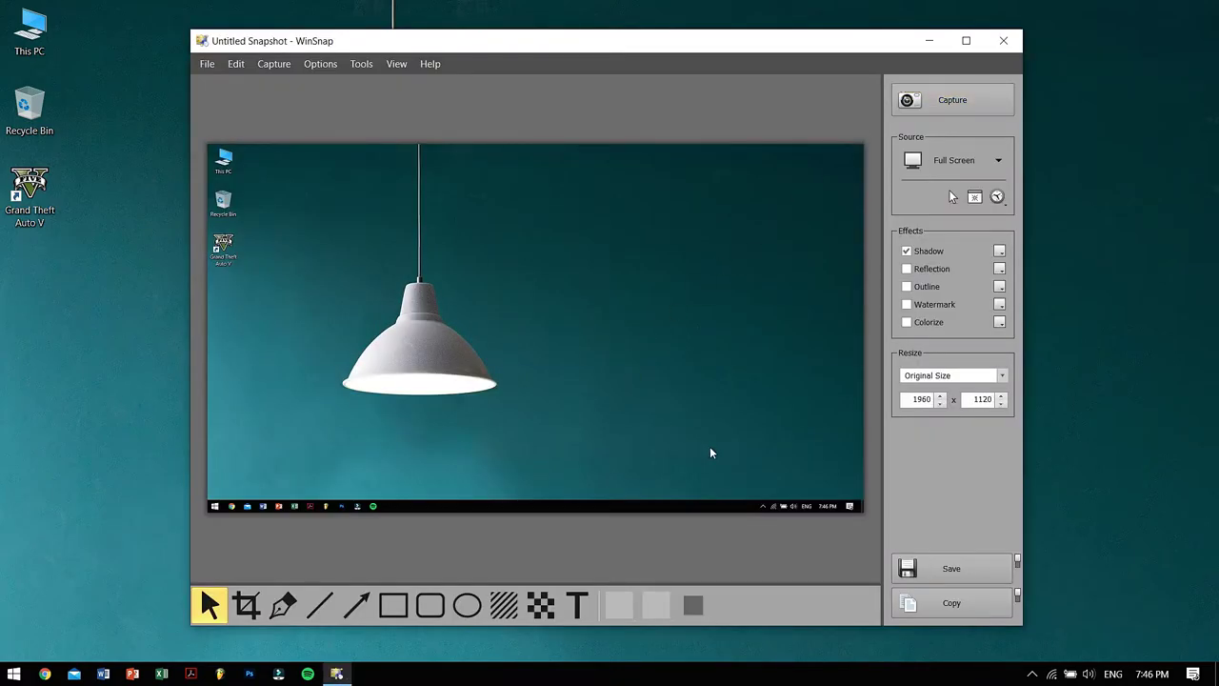
pyautogui.moveTo(716, 447); pyautogui.dragTo(730, 464)
pyautogui.click(246, 605)
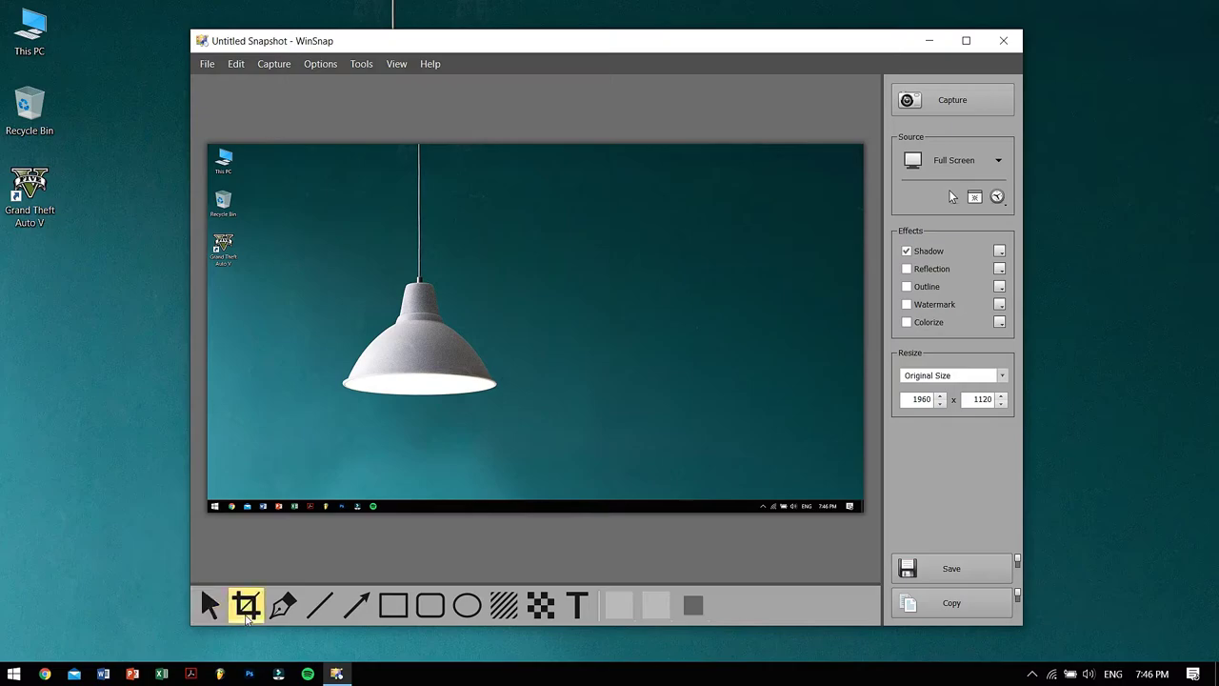
pyautogui.moveTo(279, 286); pyautogui.dragTo(202, 229)
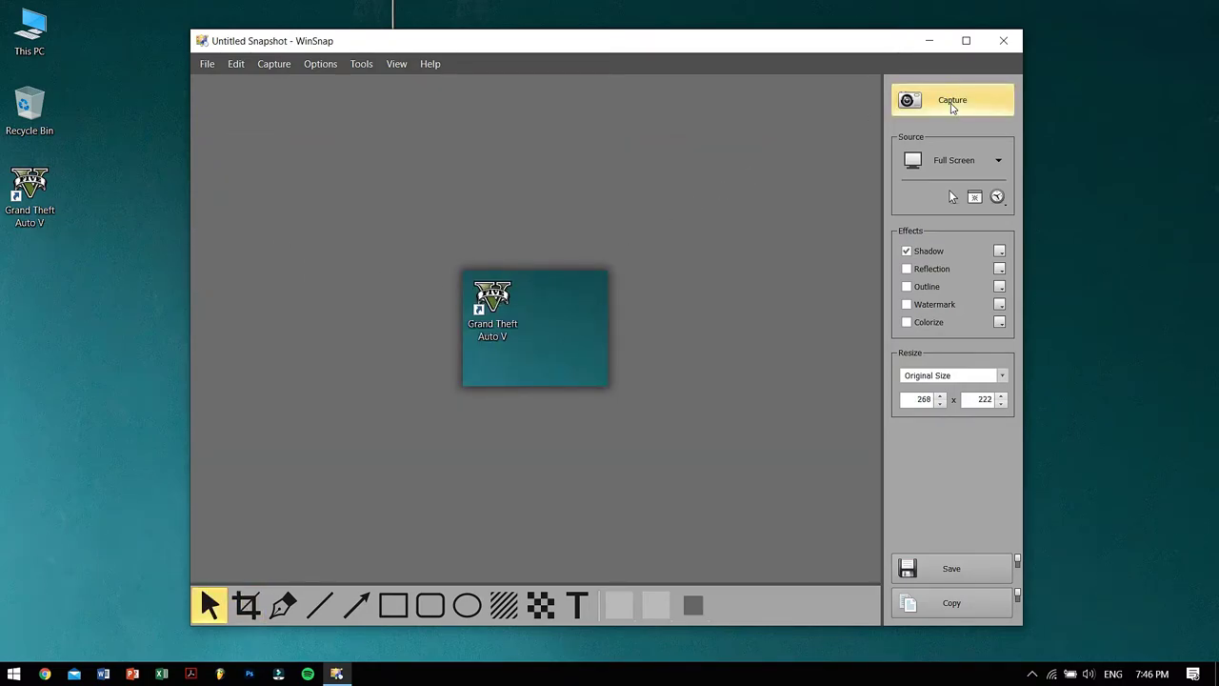
pyautogui.click(951, 103)
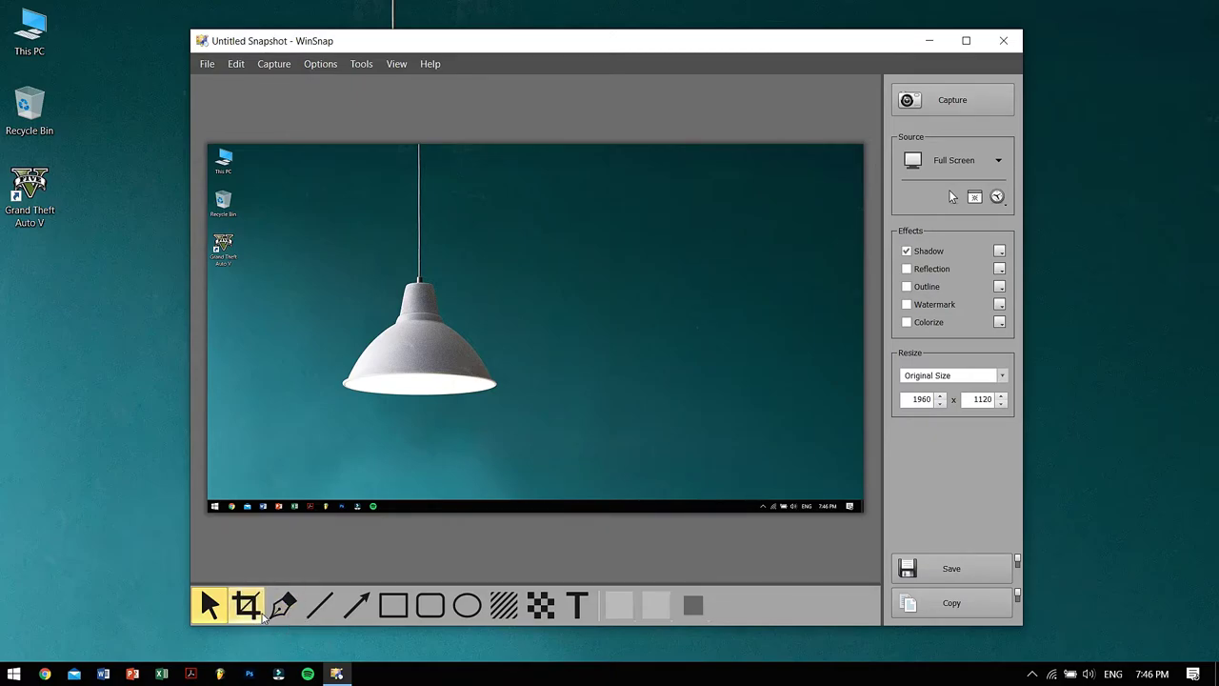
pyautogui.click(290, 614)
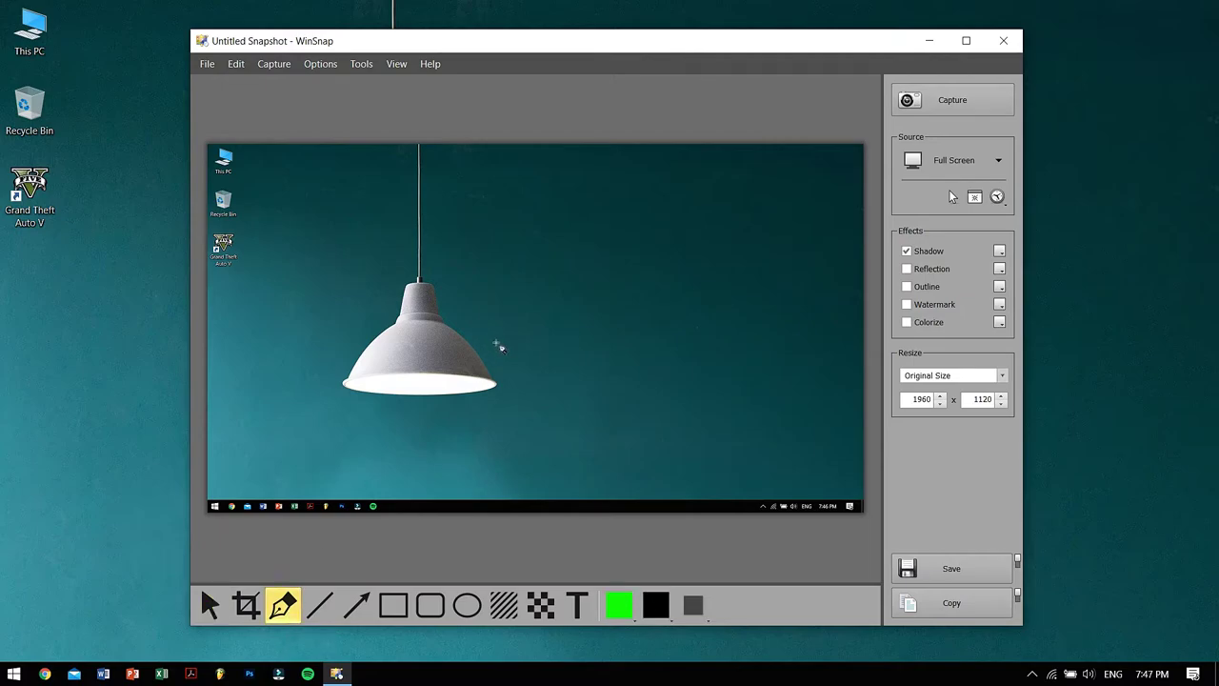
pyautogui.moveTo(504, 197)
pyautogui.mouseDown()
pyautogui.moveTo(484, 214)
pyautogui.moveTo(491, 251)
pyautogui.mouseUp()
pyautogui.moveTo(509, 207)
pyautogui.mouseDown()
pyautogui.moveTo(553, 223)
pyautogui.moveTo(550, 208)
pyautogui.moveTo(593, 209)
pyautogui.moveTo(578, 250)
pyautogui.mouseUp()
pyautogui.moveTo(645, 204)
pyautogui.mouseDown()
pyautogui.moveTo(629, 221)
pyautogui.moveTo(644, 237)
pyautogui.moveTo(625, 249)
pyautogui.mouseUp()
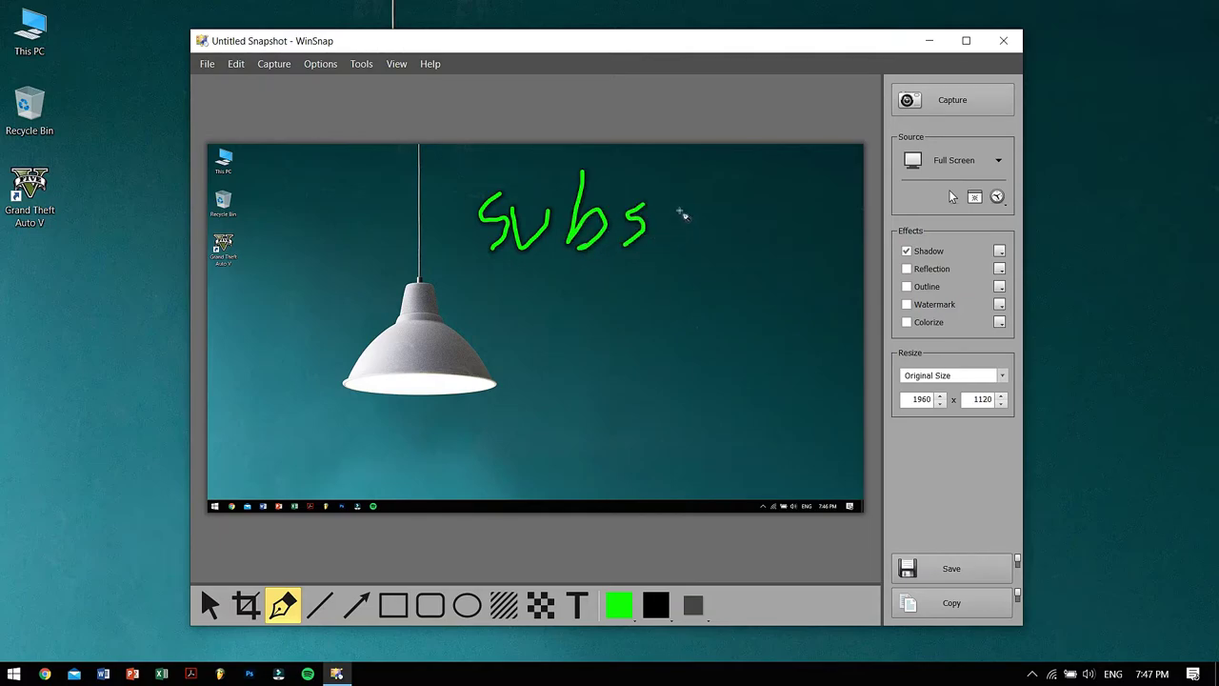
pyautogui.moveTo(680, 212)
pyautogui.mouseDown()
pyautogui.moveTo(694, 252)
pyautogui.moveTo(727, 203)
pyautogui.moveTo(741, 251)
pyautogui.mouseUp()
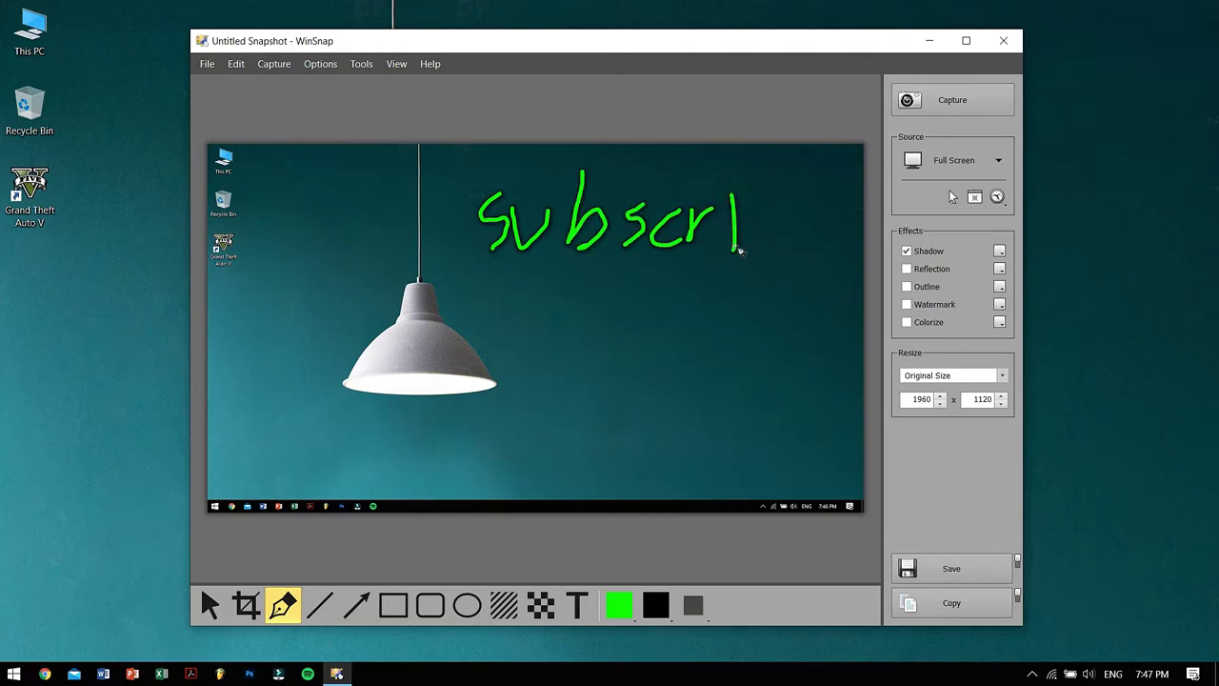
pyautogui.click(729, 169)
pyautogui.moveTo(759, 170)
pyautogui.mouseDown()
pyautogui.moveTo(750, 245)
pyautogui.moveTo(768, 236)
pyautogui.moveTo(748, 250)
pyautogui.moveTo(844, 201)
pyautogui.moveTo(835, 244)
pyautogui.mouseUp()
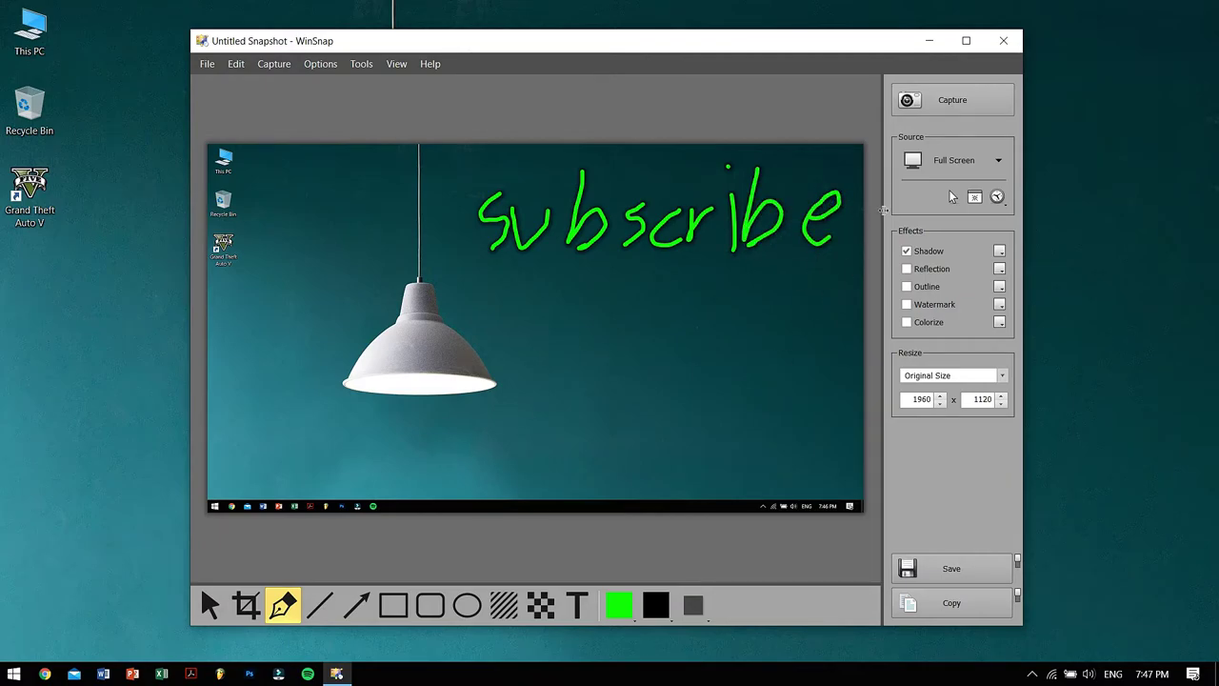
pyautogui.click(960, 105)
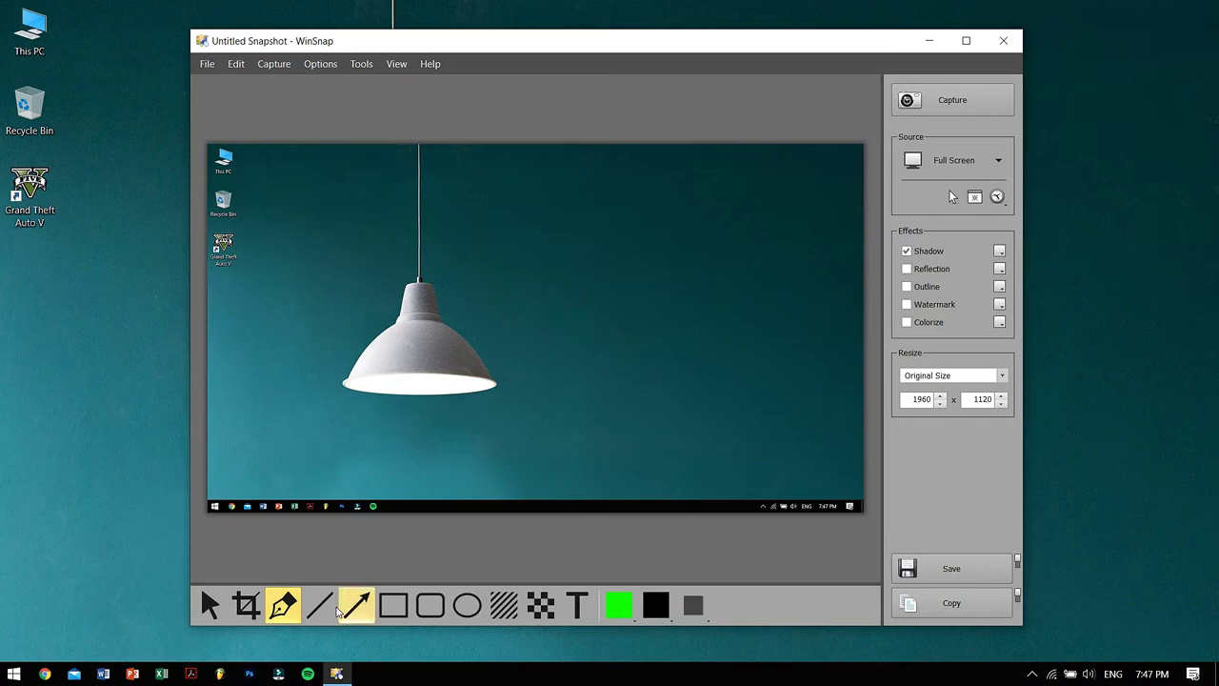
pyautogui.click(321, 605)
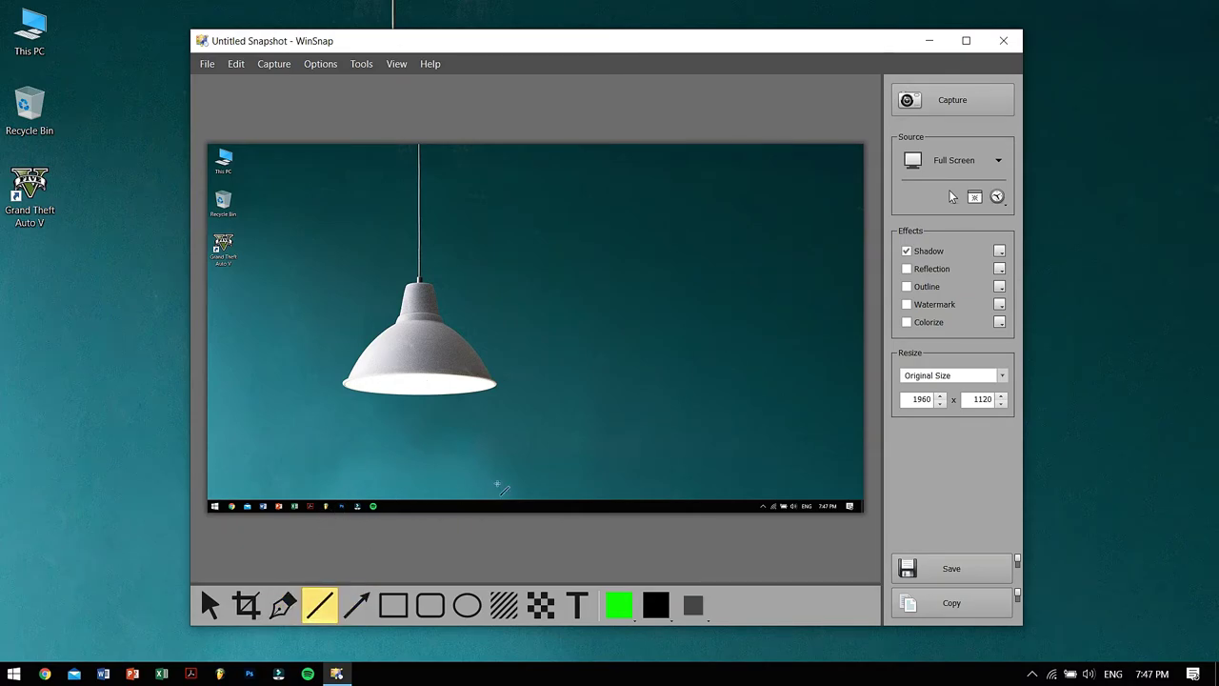
pyautogui.moveTo(488, 508); pyautogui.dragTo(871, 257)
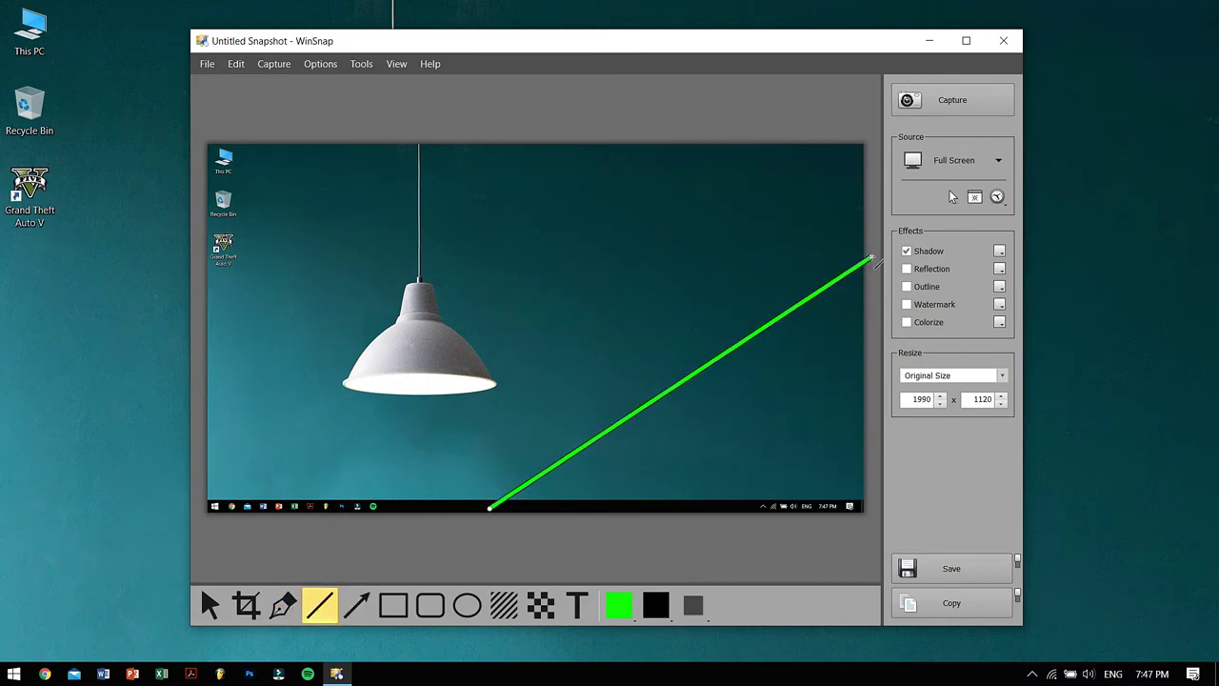
pyautogui.moveTo(559, 268); pyautogui.dragTo(734, 445)
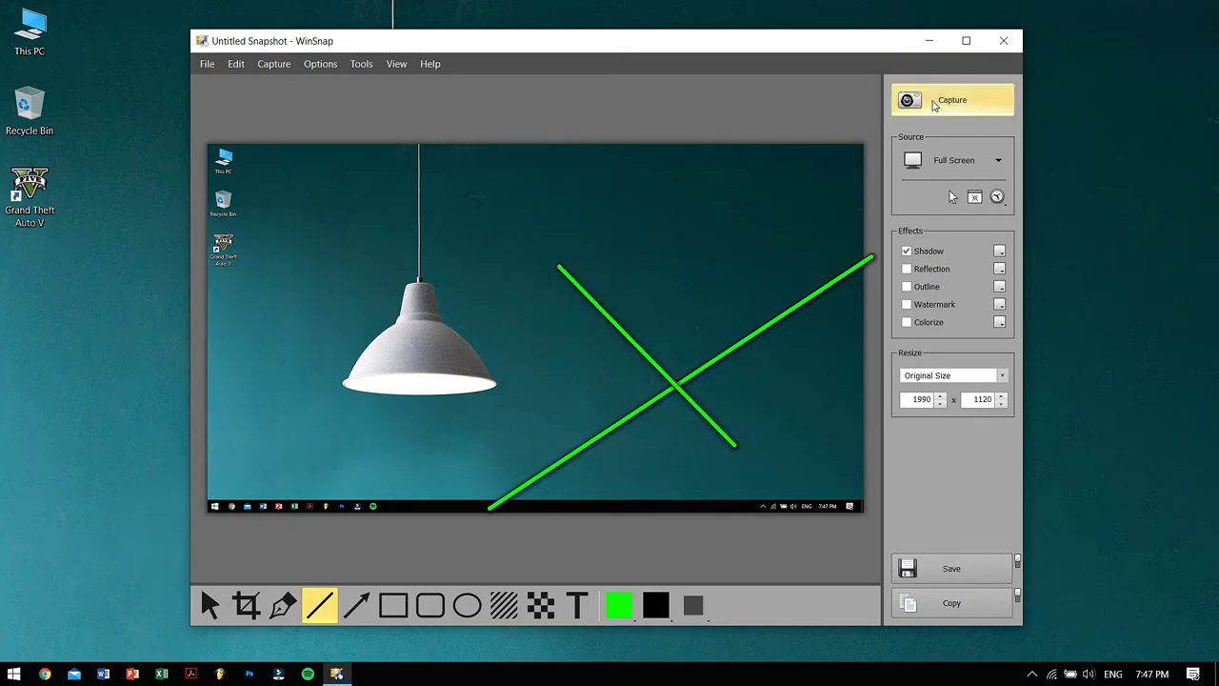
pyautogui.click(952, 103)
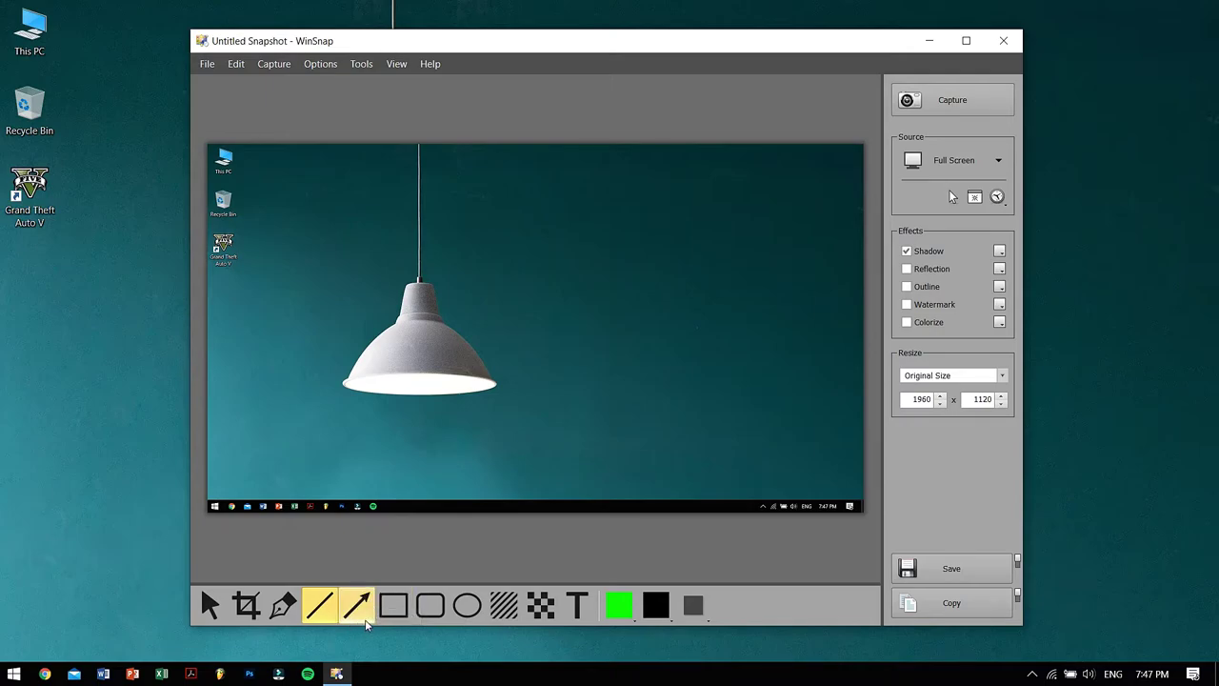
# Draw three green arrows pointing at the Grand Theft Auto V icon and select the diagonal one.
pyautogui.click(366, 620)
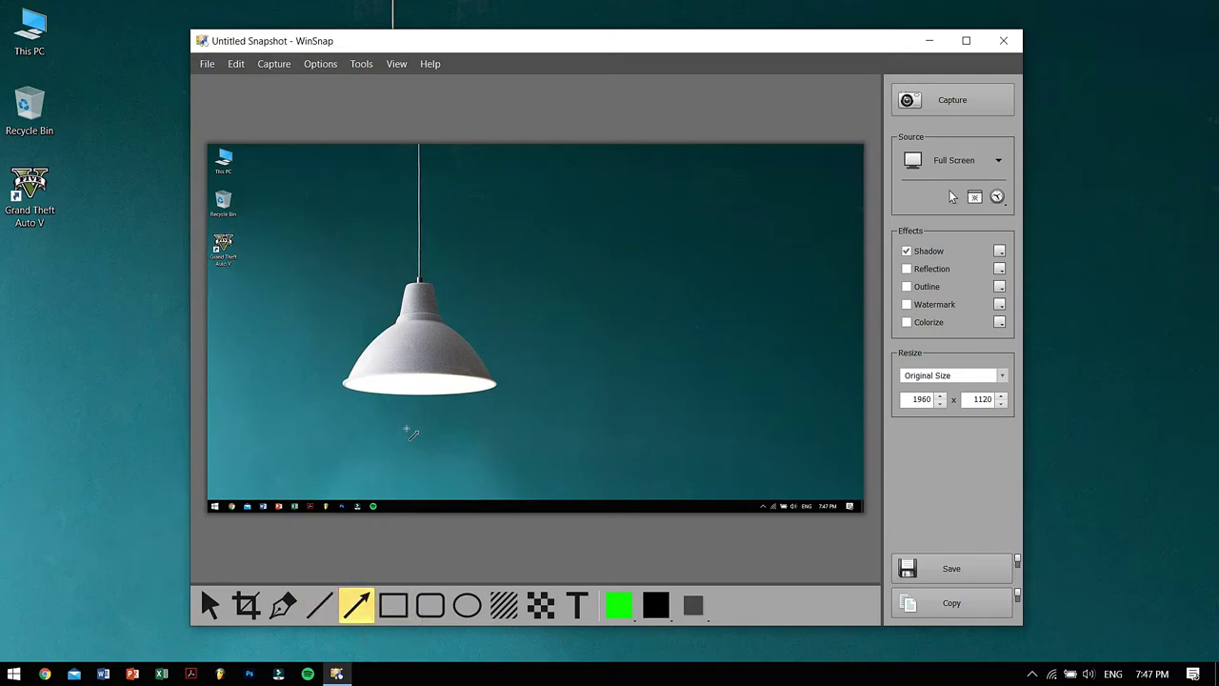
pyautogui.moveTo(407, 428)
pyautogui.mouseDown()
pyautogui.moveTo(280, 299)
pyautogui.moveTo(240, 281)
pyautogui.mouseUp()
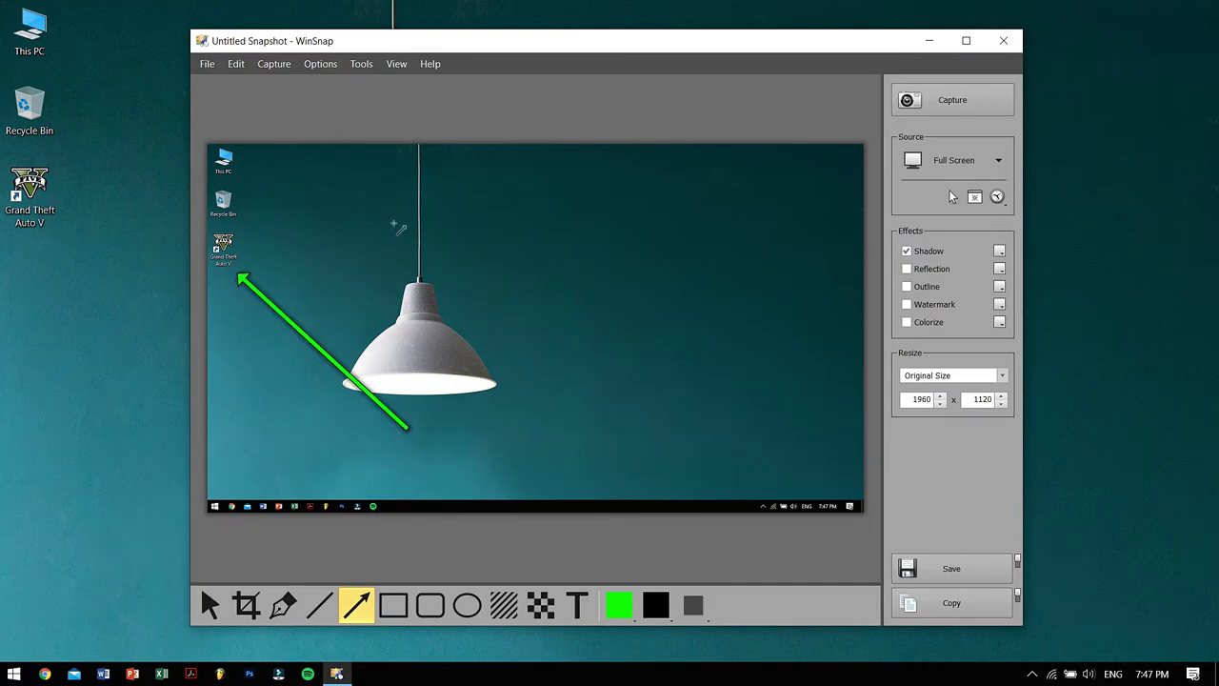
pyautogui.moveTo(399, 164); pyautogui.dragTo(252, 238)
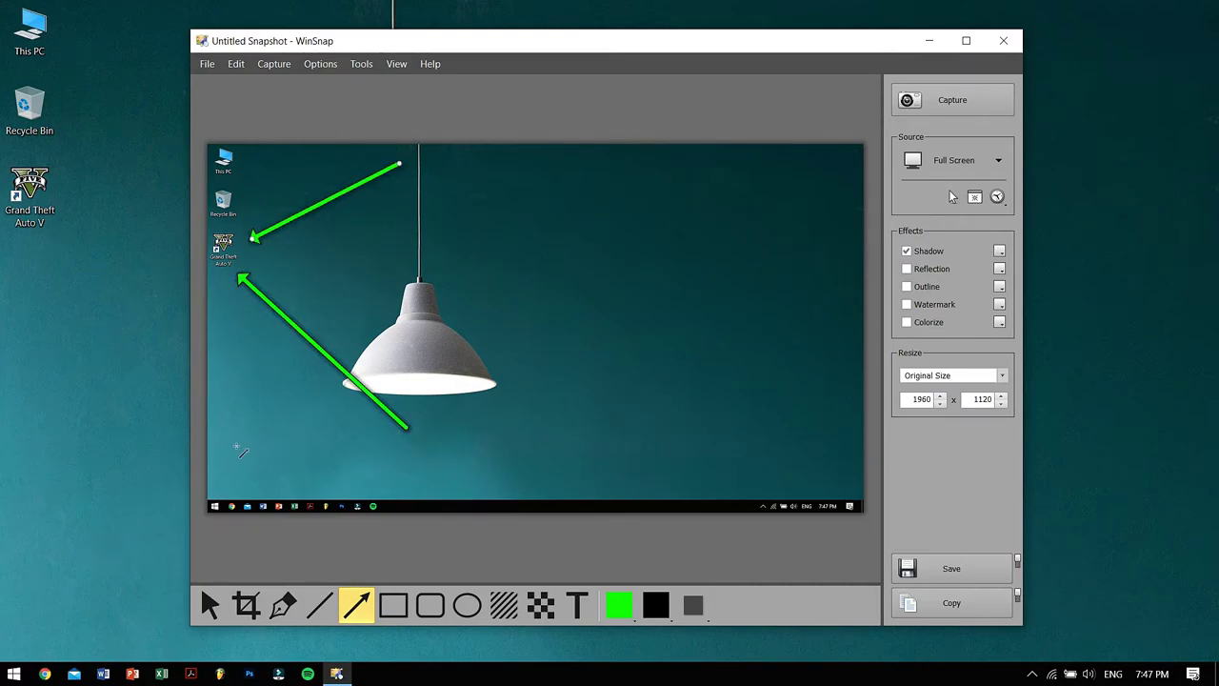
pyautogui.moveTo(225, 457); pyautogui.dragTo(217, 286)
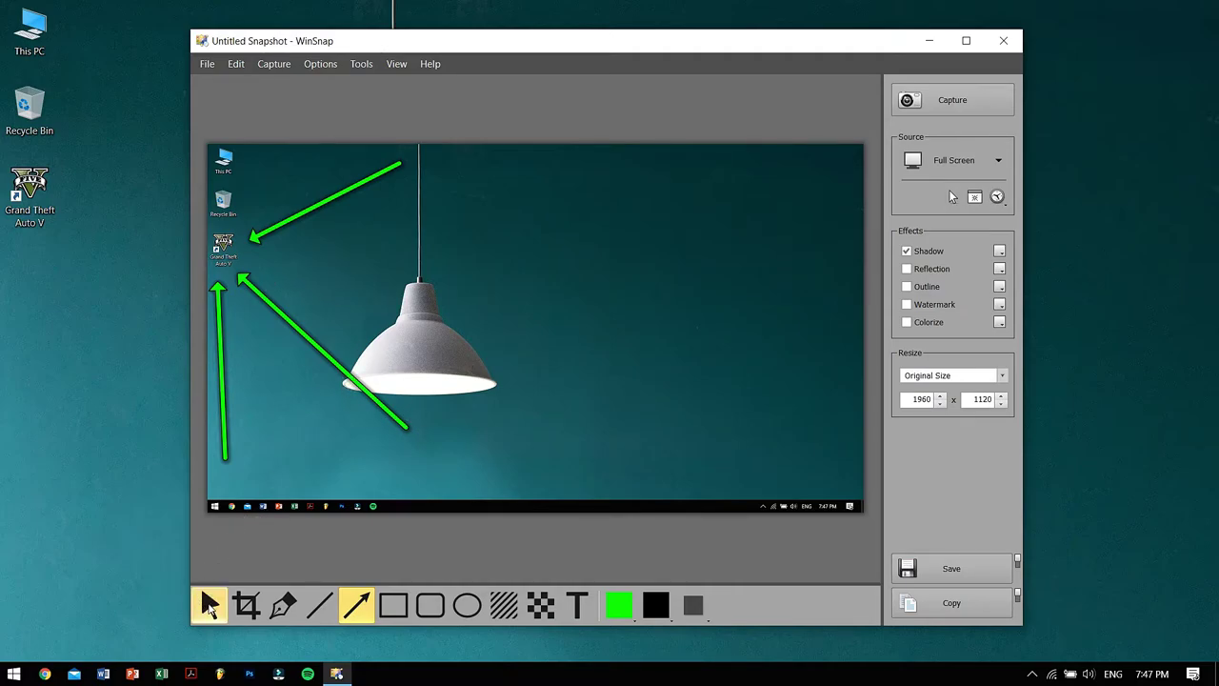
pyautogui.press('Escape')
pyautogui.click(308, 346)
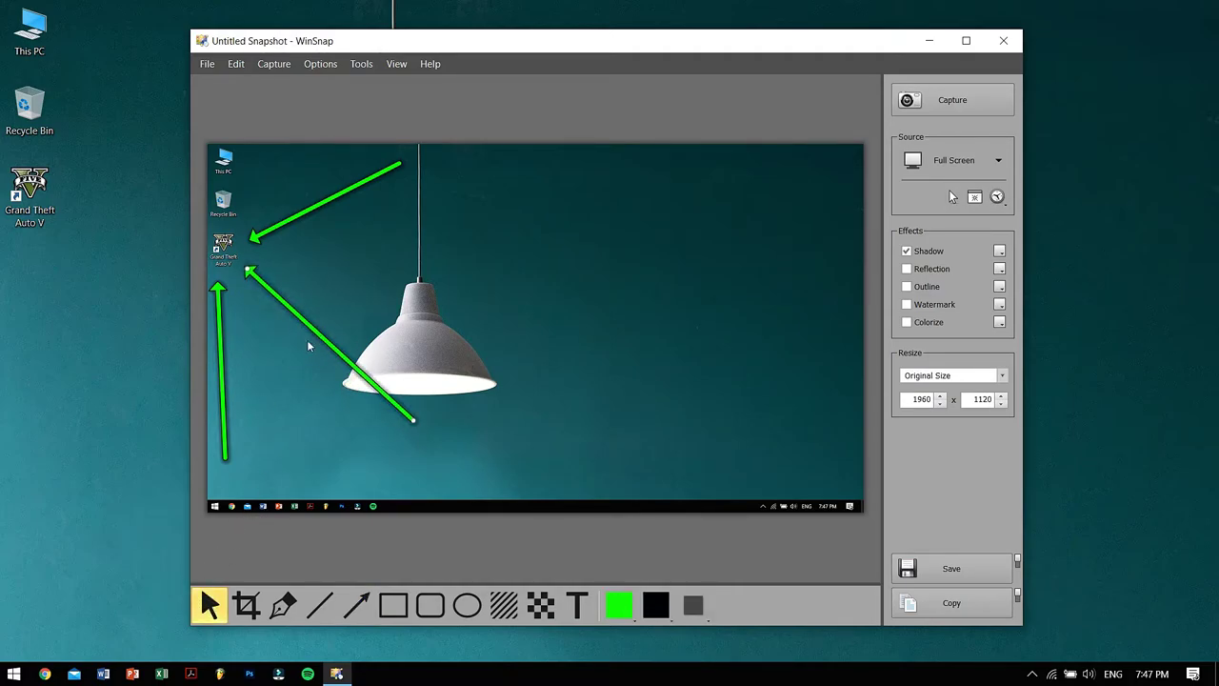
pyautogui.click(393, 605)
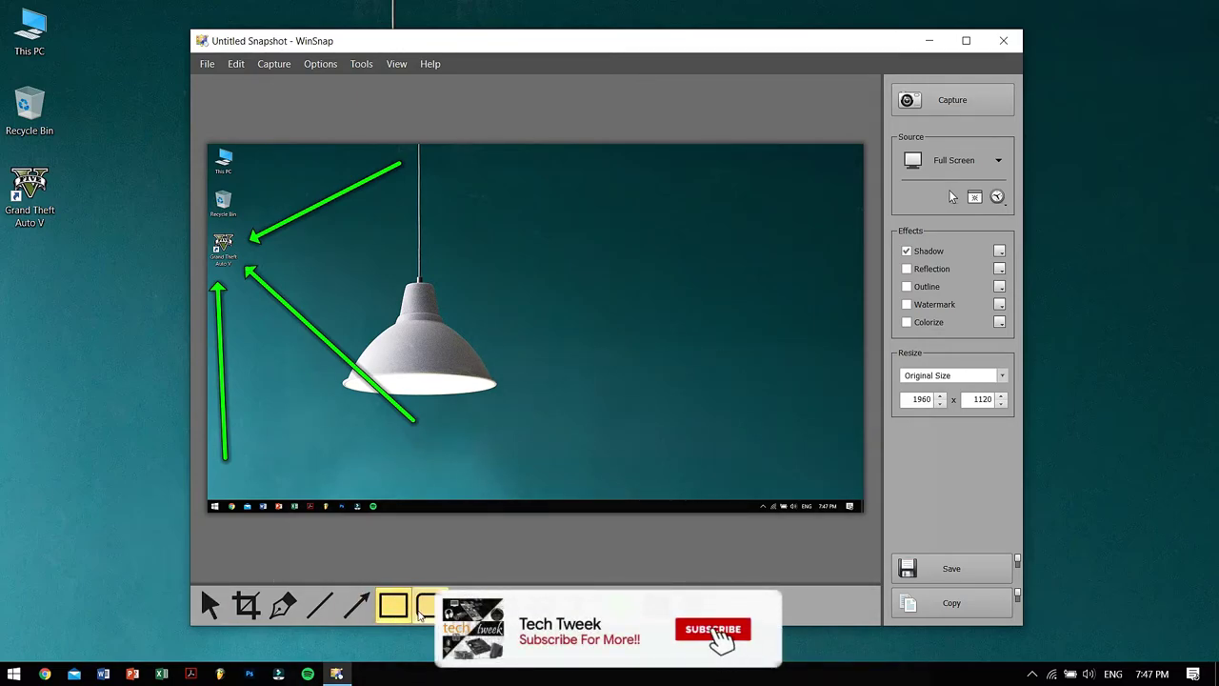
# Box the Grand Theft Auto V icon with a green rectangle and highlight the This PC label.
pyautogui.moveTo(486, 167)
pyautogui.mouseDown()
pyautogui.moveTo(582, 245)
pyautogui.moveTo(602, 245)
pyautogui.mouseUp()
pyautogui.moveTo(553, 210)
pyautogui.mouseDown()
pyautogui.moveTo(448, 316)
pyautogui.moveTo(265, 256)
pyautogui.moveTo(394, 218)
pyautogui.moveTo(597, 212)
pyautogui.moveTo(605, 227)
pyautogui.moveTo(218, 245)
pyautogui.moveTo(224, 279)
pyautogui.moveTo(225, 268)
pyautogui.mouseUp()
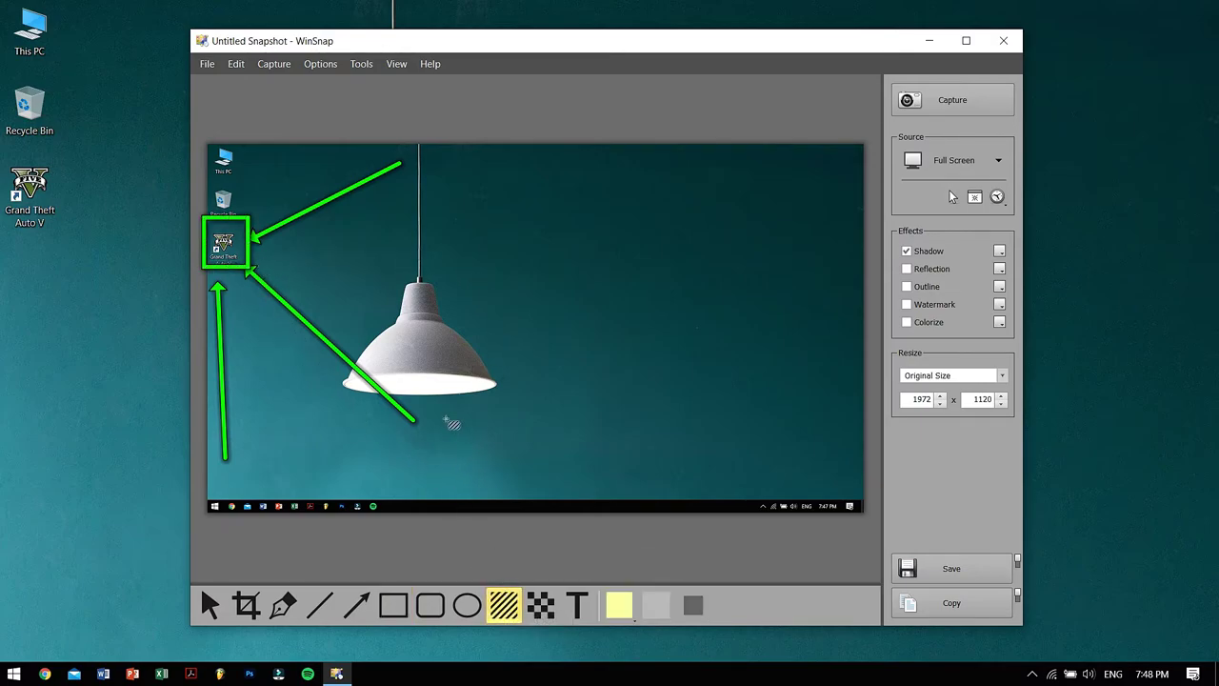
pyautogui.moveTo(372, 277)
pyautogui.mouseDown()
pyautogui.moveTo(436, 334)
pyautogui.moveTo(408, 332)
pyautogui.moveTo(397, 362)
pyautogui.moveTo(344, 358)
pyautogui.moveTo(219, 246)
pyautogui.moveTo(261, 217)
pyautogui.moveTo(261, 402)
pyautogui.moveTo(323, 350)
pyautogui.moveTo(415, 329)
pyautogui.moveTo(449, 217)
pyautogui.moveTo(231, 189)
pyautogui.moveTo(245, 177)
pyautogui.moveTo(243, 204)
pyautogui.moveTo(259, 200)
pyautogui.moveTo(259, 170)
pyautogui.mouseUp()
pyautogui.click(319, 162)
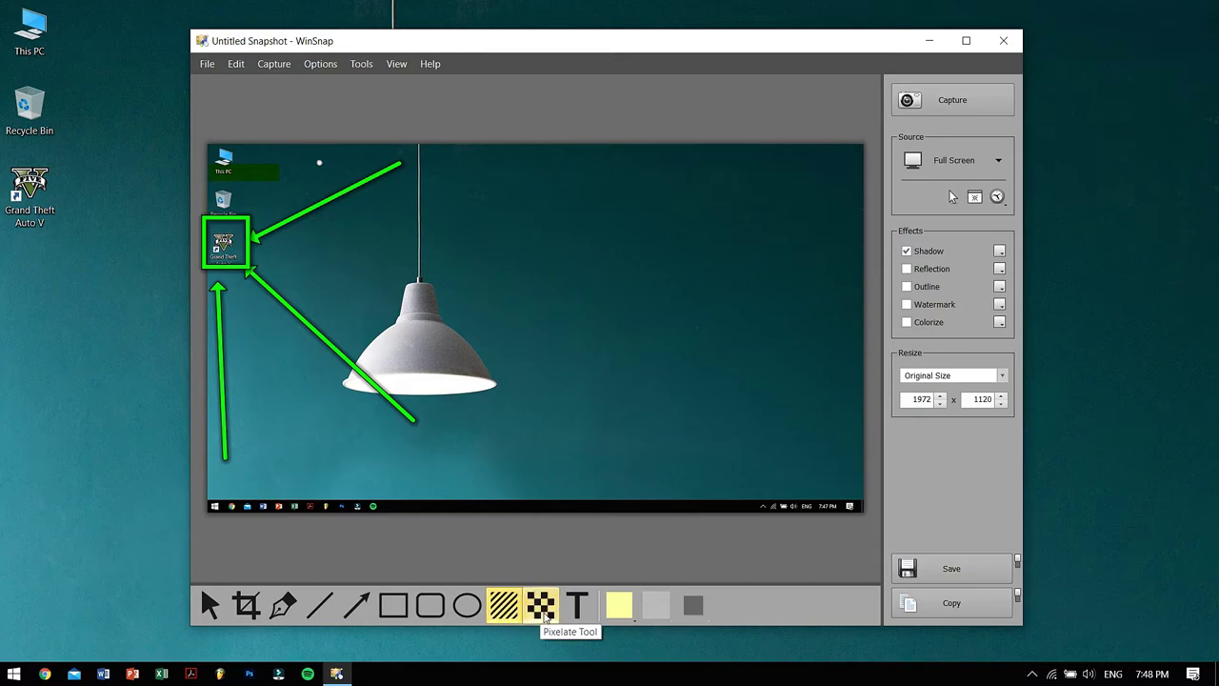
# Pixelate the game icon, the taskbar tray, the rest of the taskbar and the lamp.
pyautogui.click(544, 616)
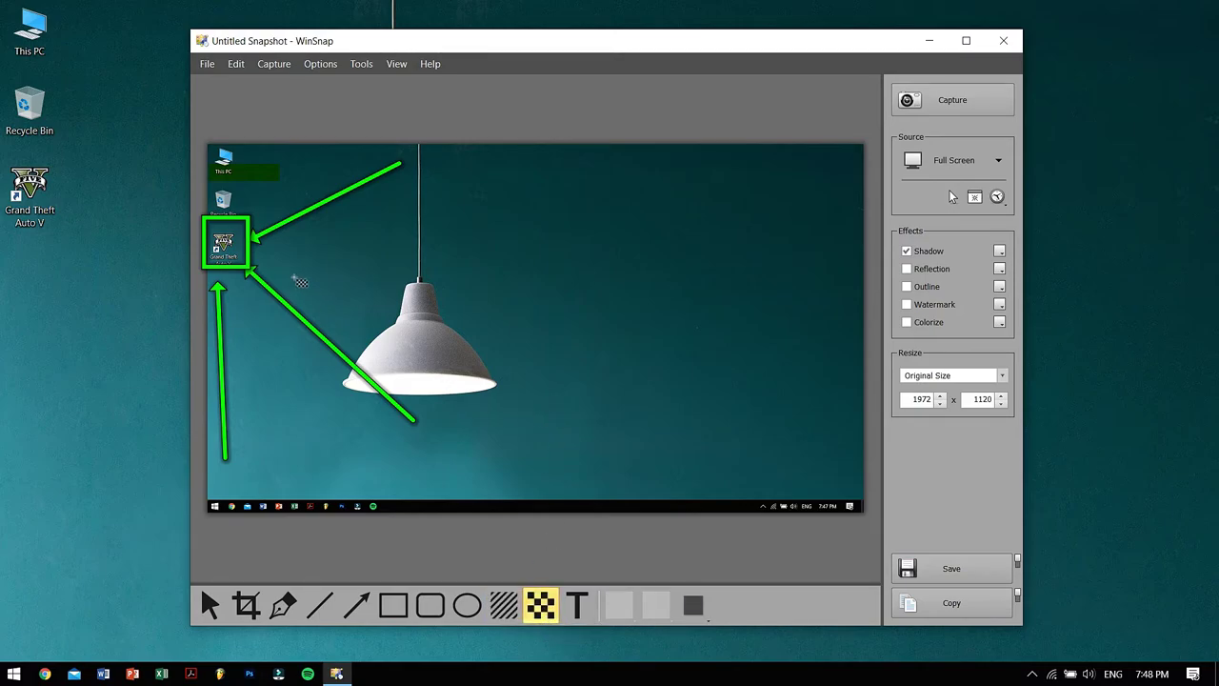
pyautogui.moveTo(301, 275); pyautogui.dragTo(241, 235)
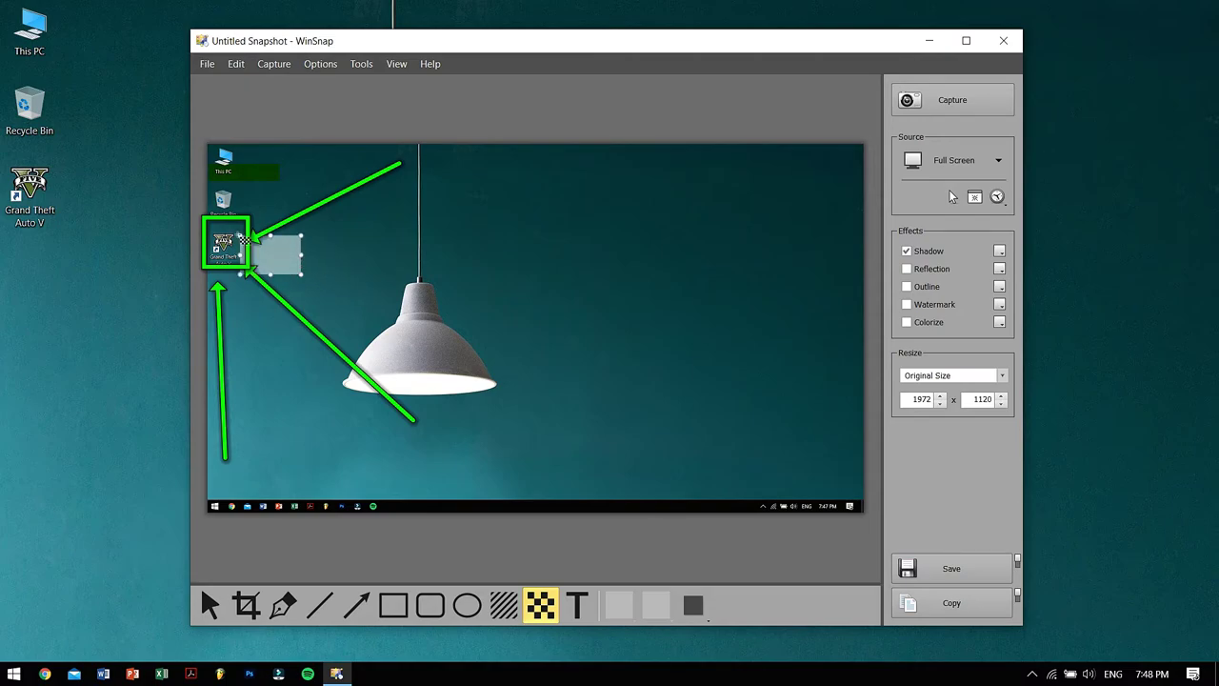
pyautogui.moveTo(721, 436); pyautogui.dragTo(870, 525)
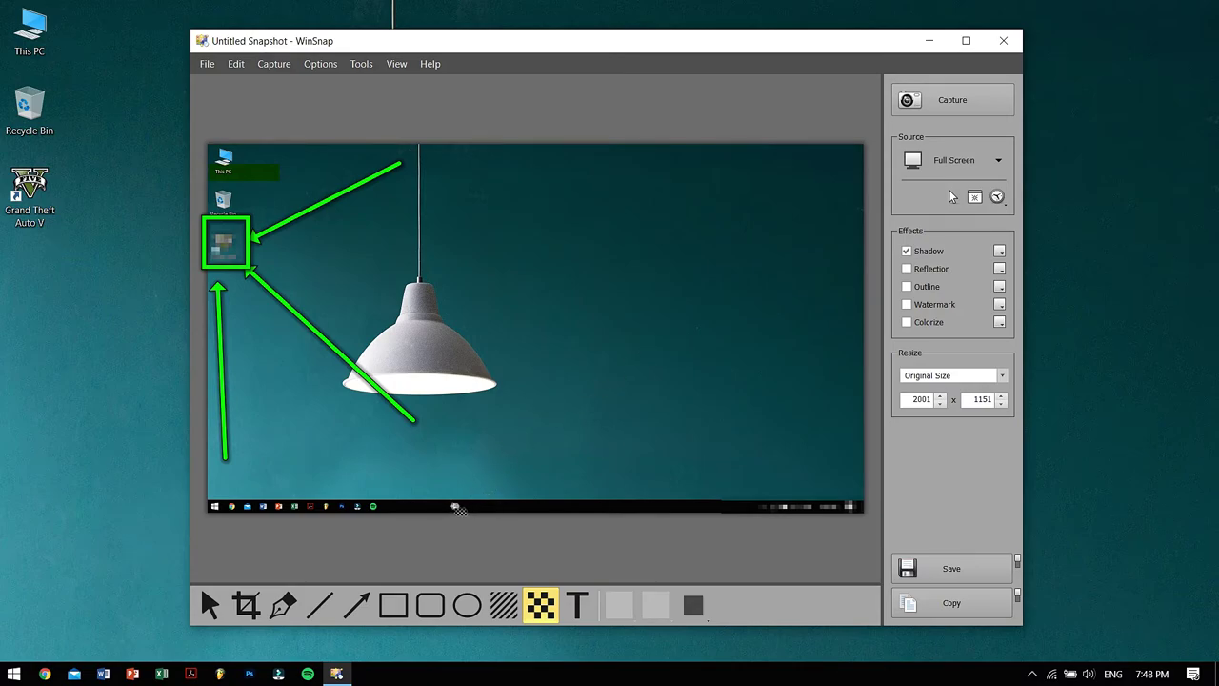
pyautogui.moveTo(458, 503); pyautogui.dragTo(190, 503)
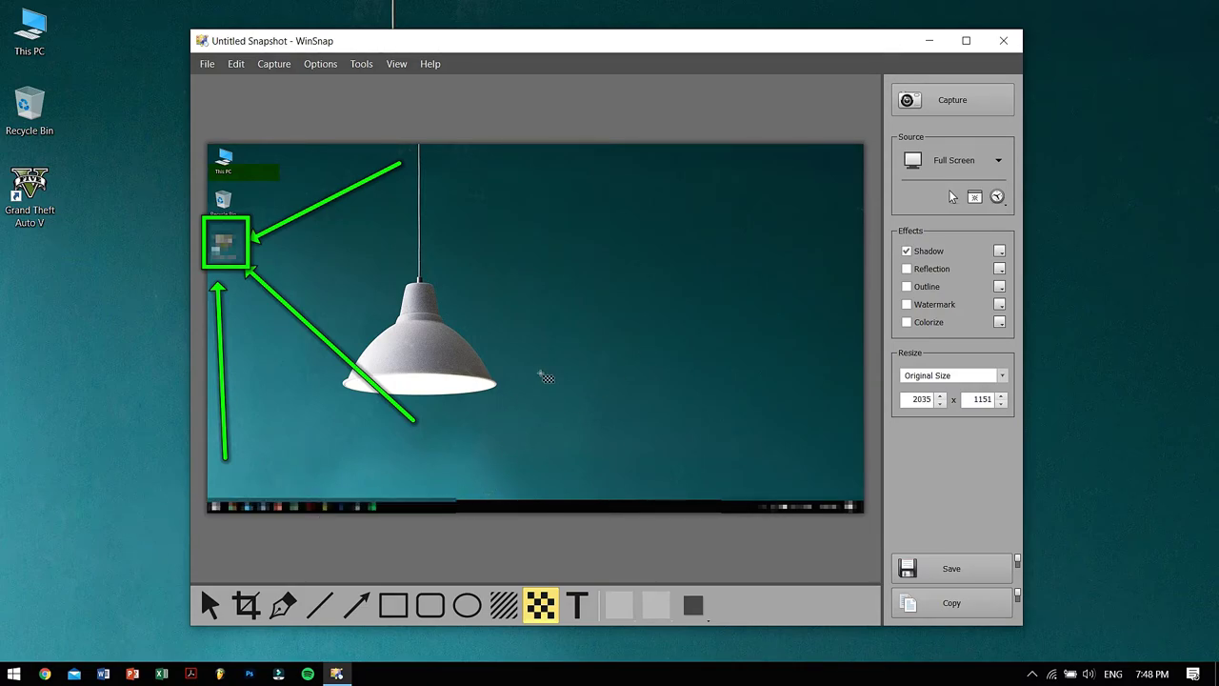
pyautogui.moveTo(333, 270); pyautogui.dragTo(512, 420)
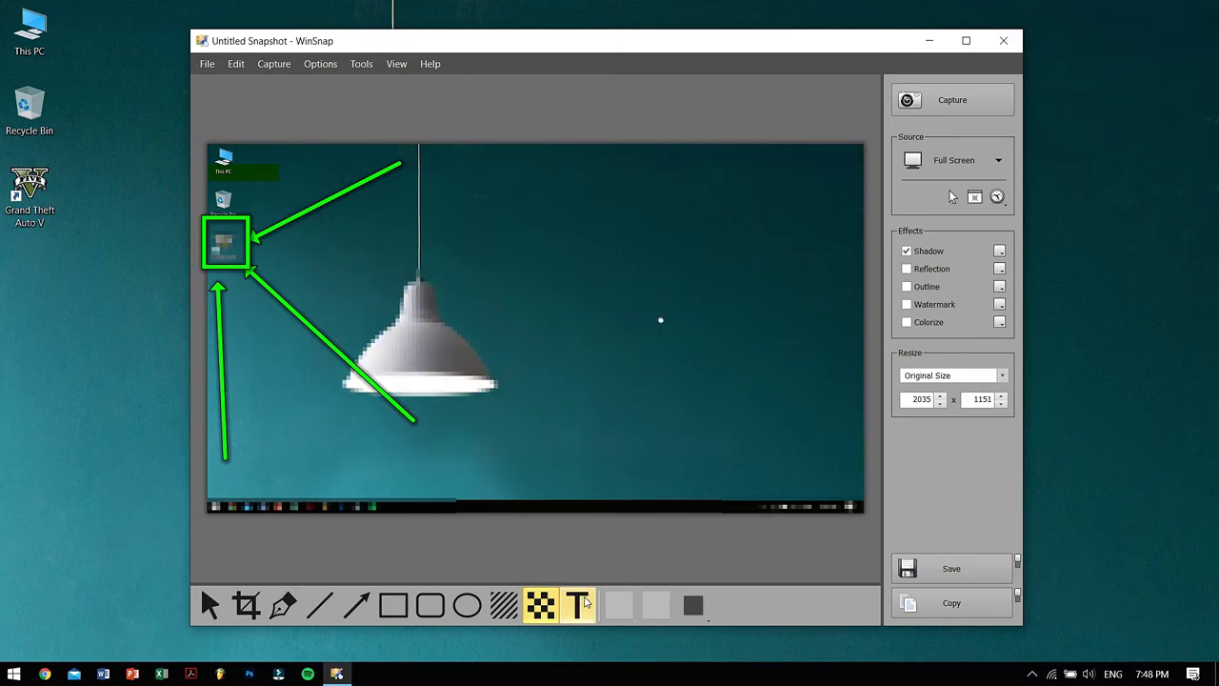
# Place a text object above the lamp using Uni Sans Heavy CAPS at size 96.
pyautogui.click(577, 605)
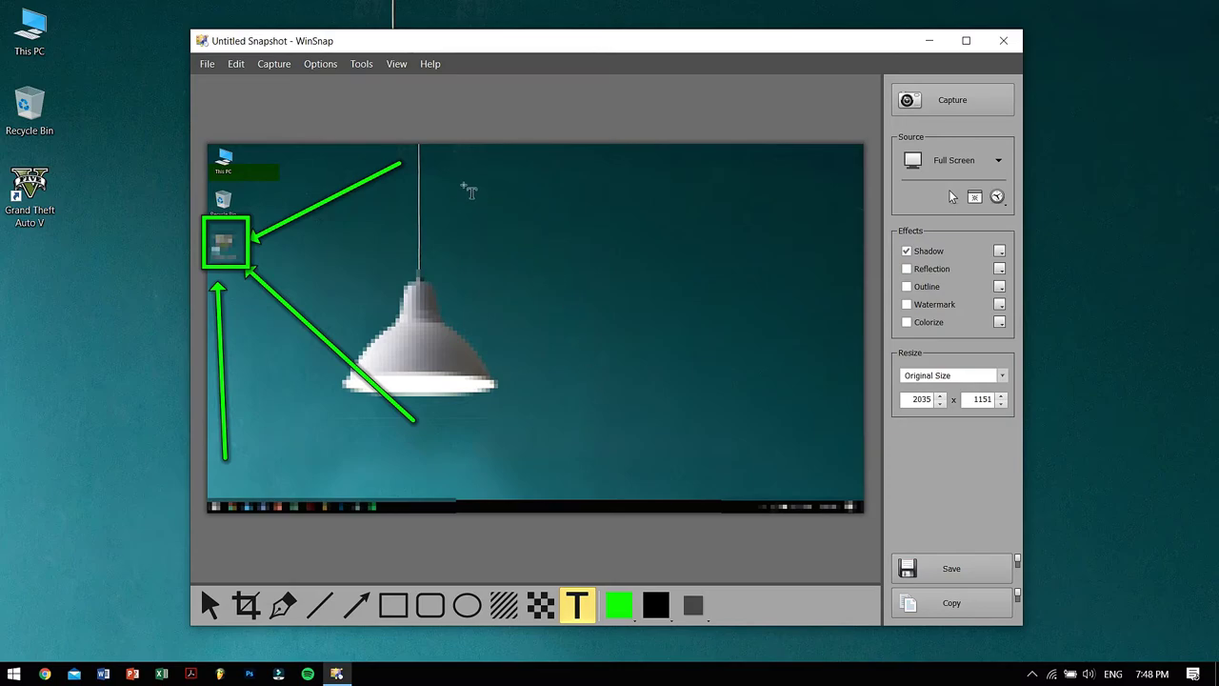
pyautogui.click(413, 190)
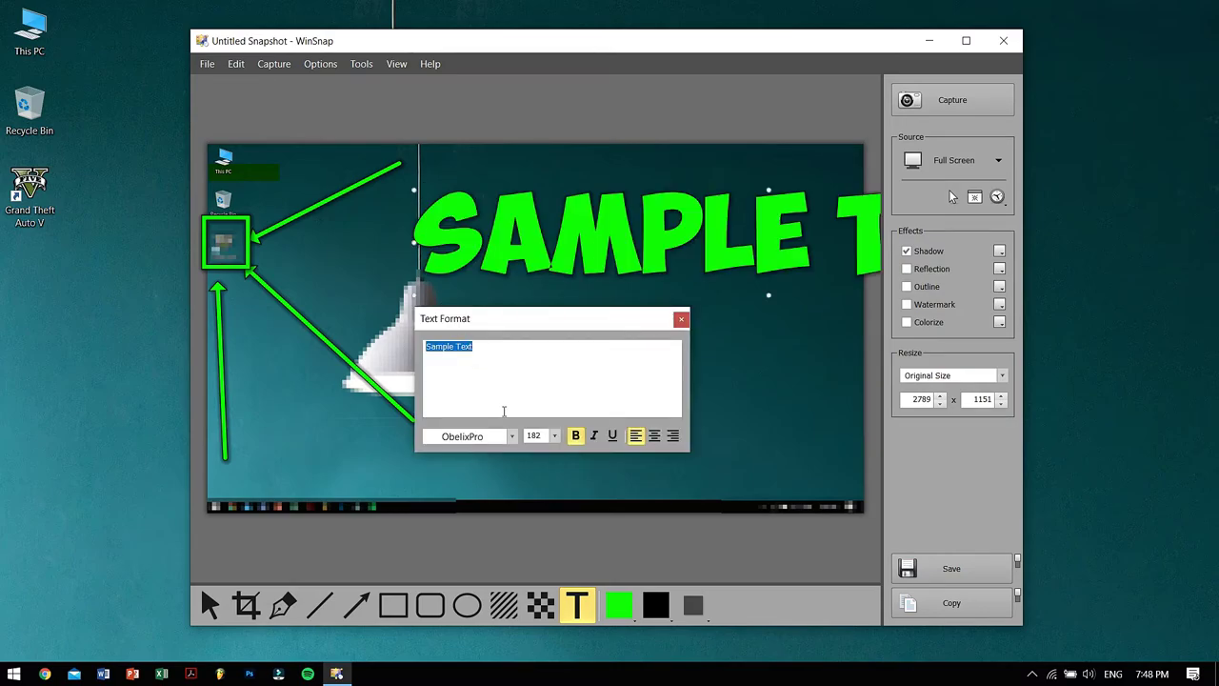
pyautogui.click(513, 436)
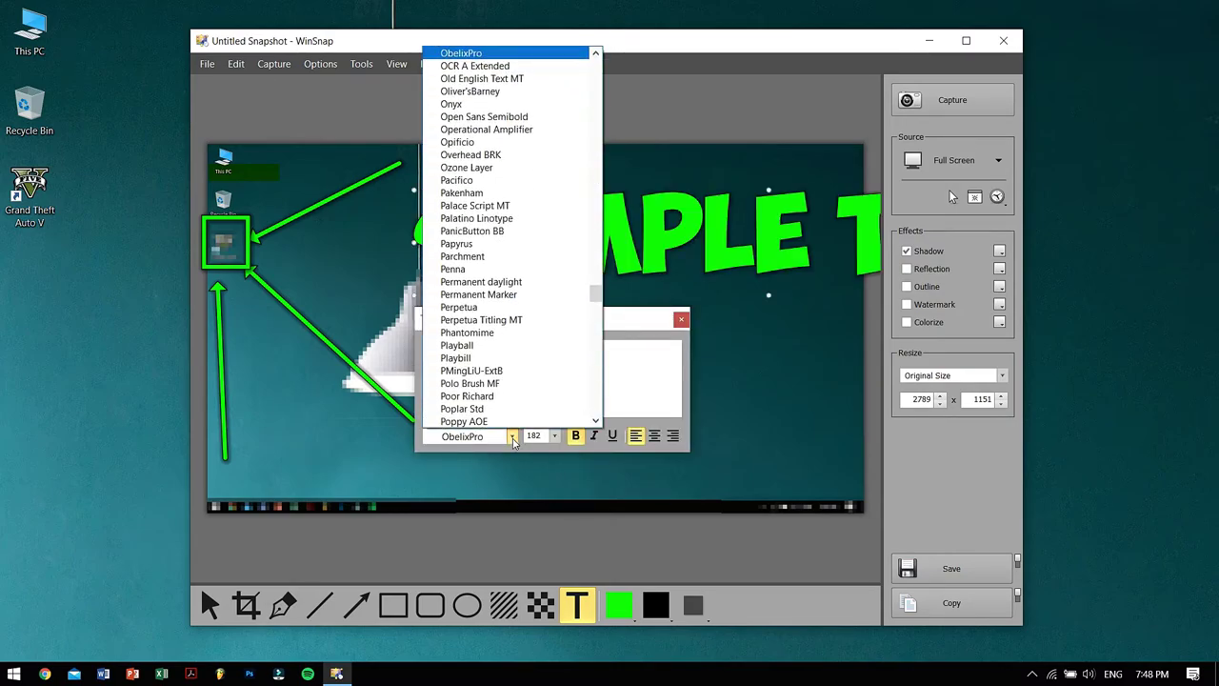
pyautogui.scroll(-20, 512, 441)
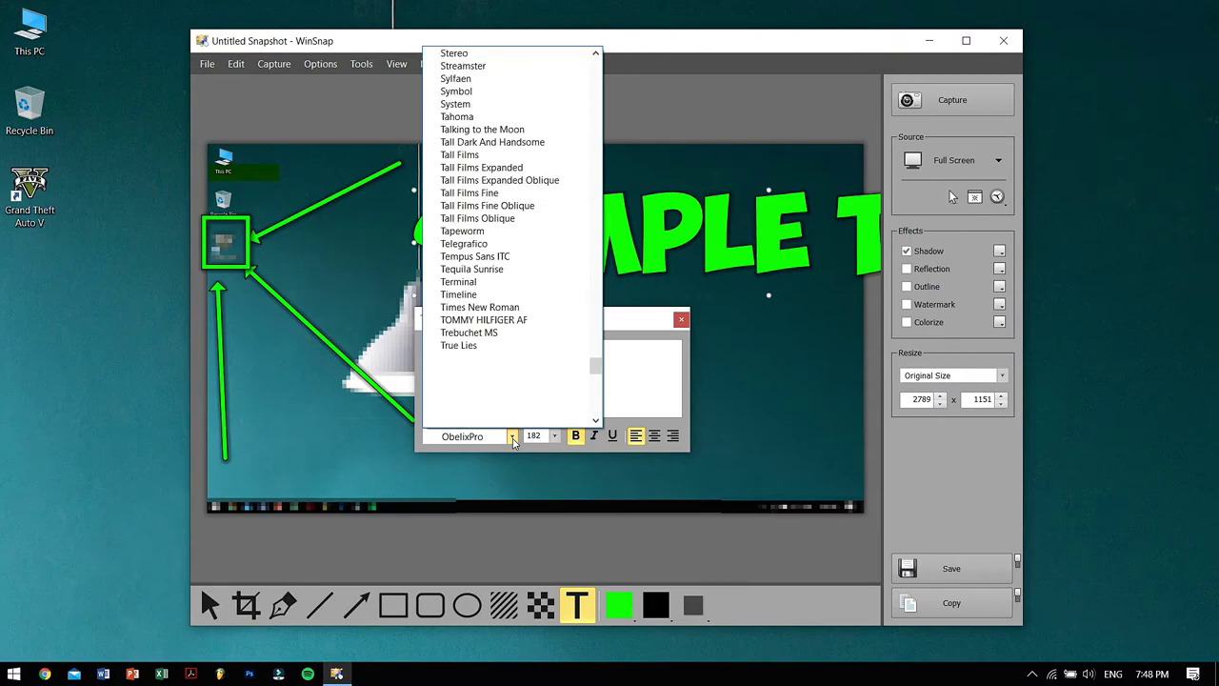
pyautogui.press('u')
pyautogui.press('n')
pyautogui.press('i')
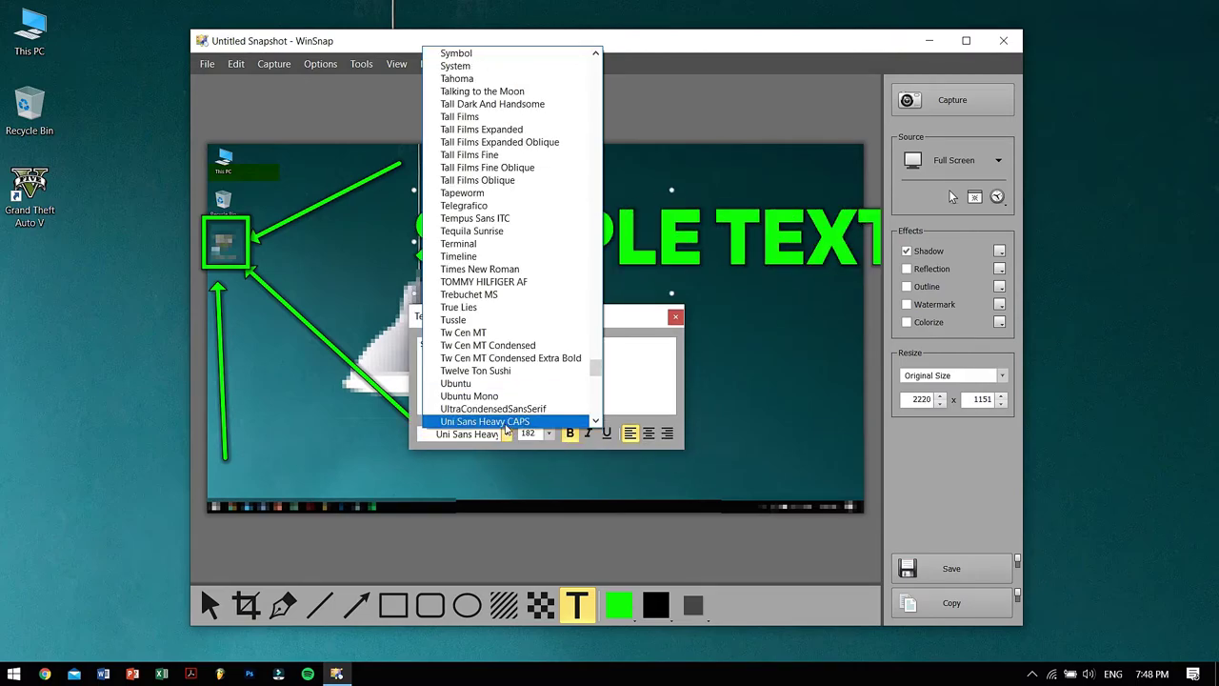
pyautogui.click(505, 425)
pyautogui.click(549, 433)
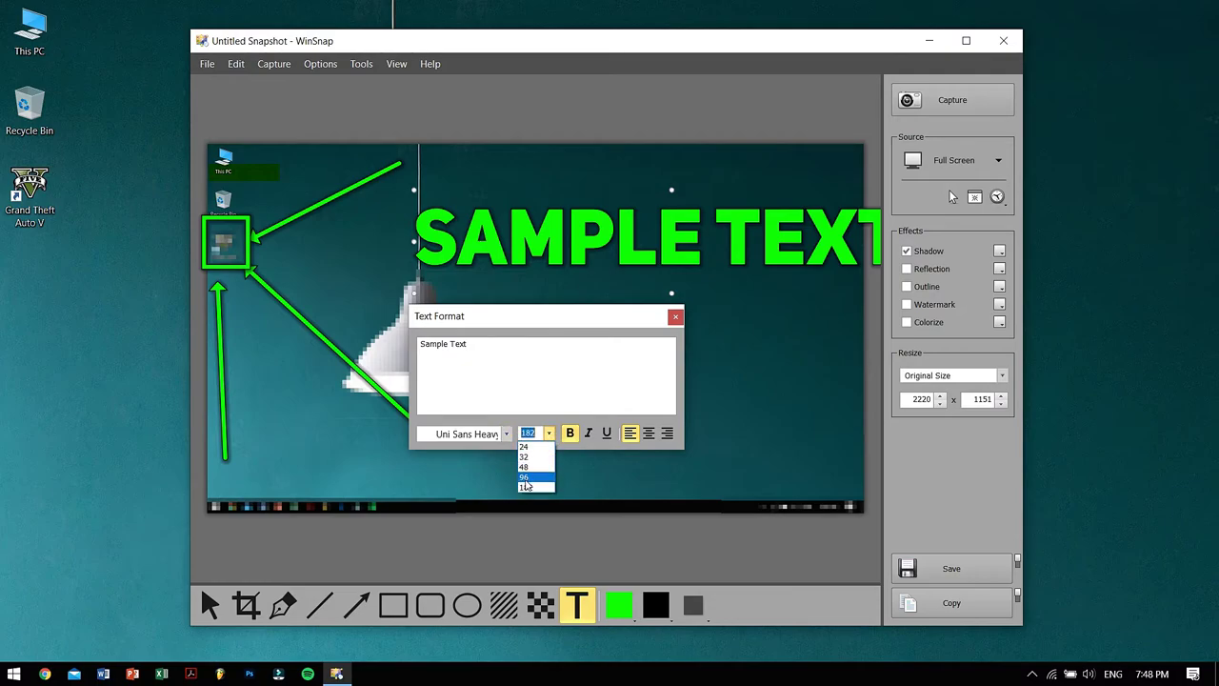
pyautogui.click(530, 486)
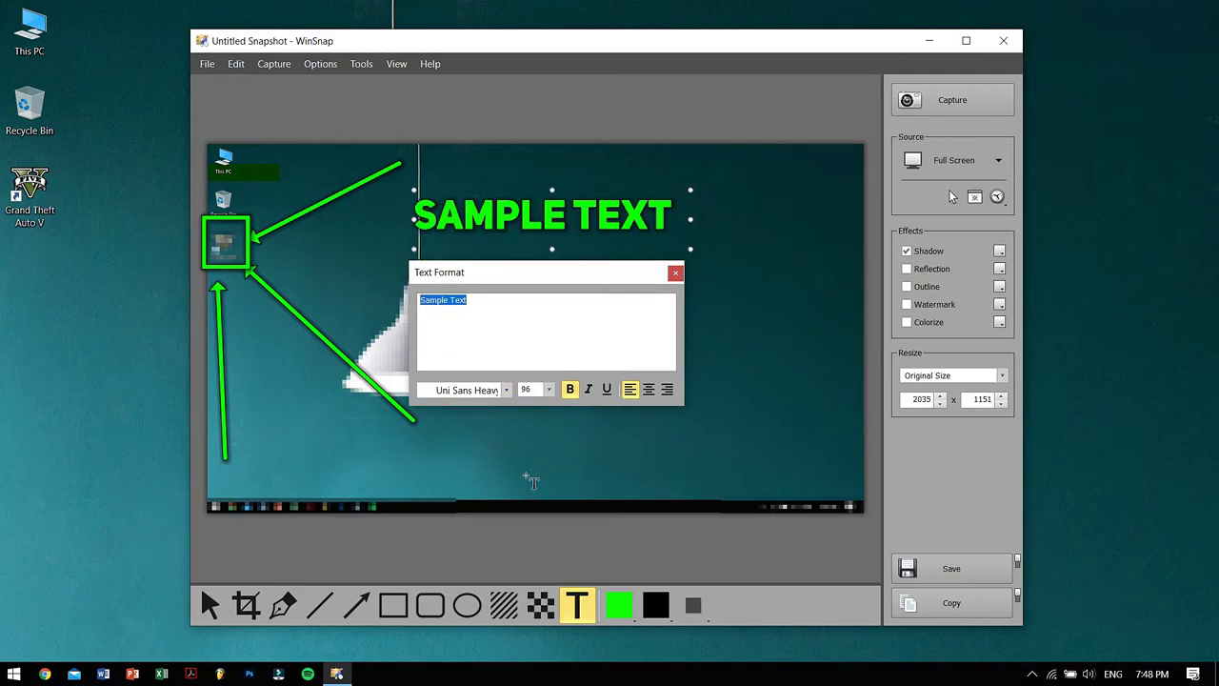
# Type 'Subscribe' and give it a red fill with a black outline.
pyautogui.write('Subscribe')
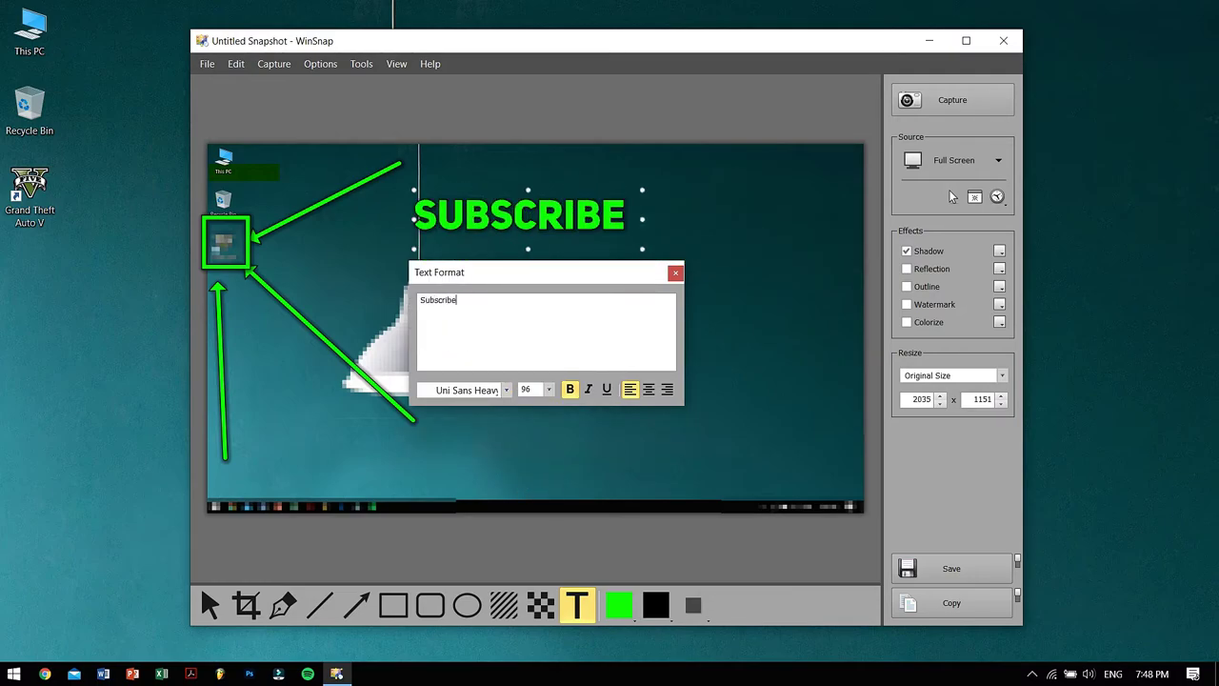
pyautogui.click(618, 605)
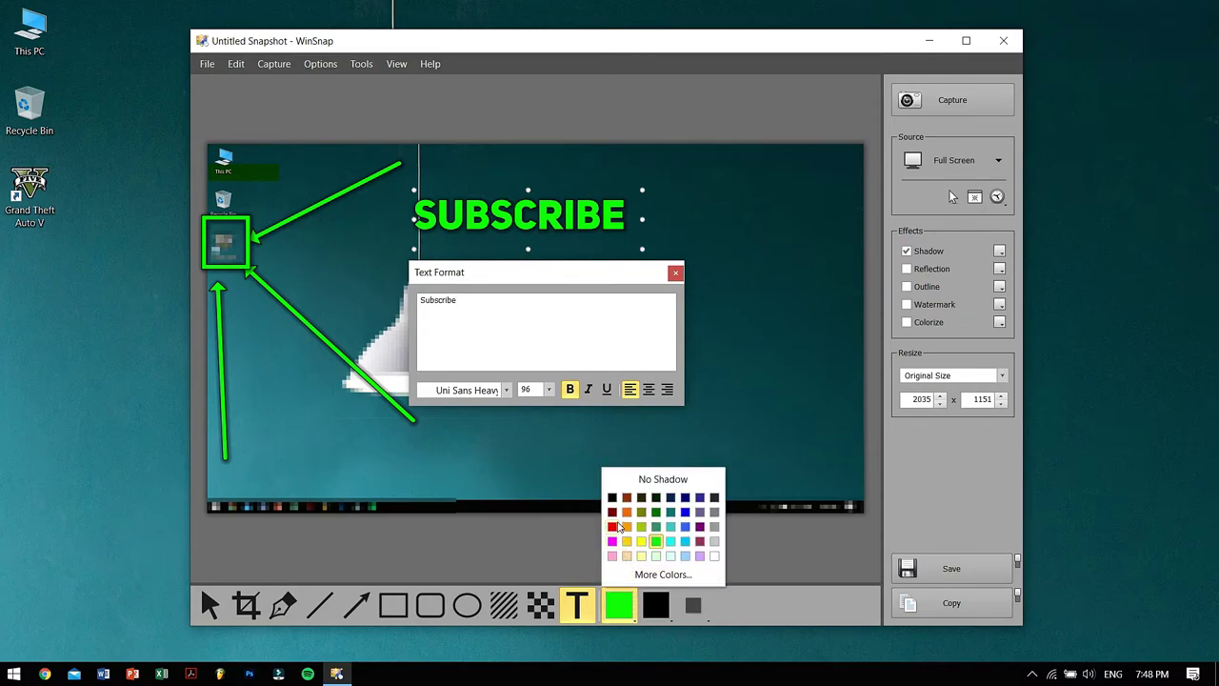
pyautogui.click(615, 528)
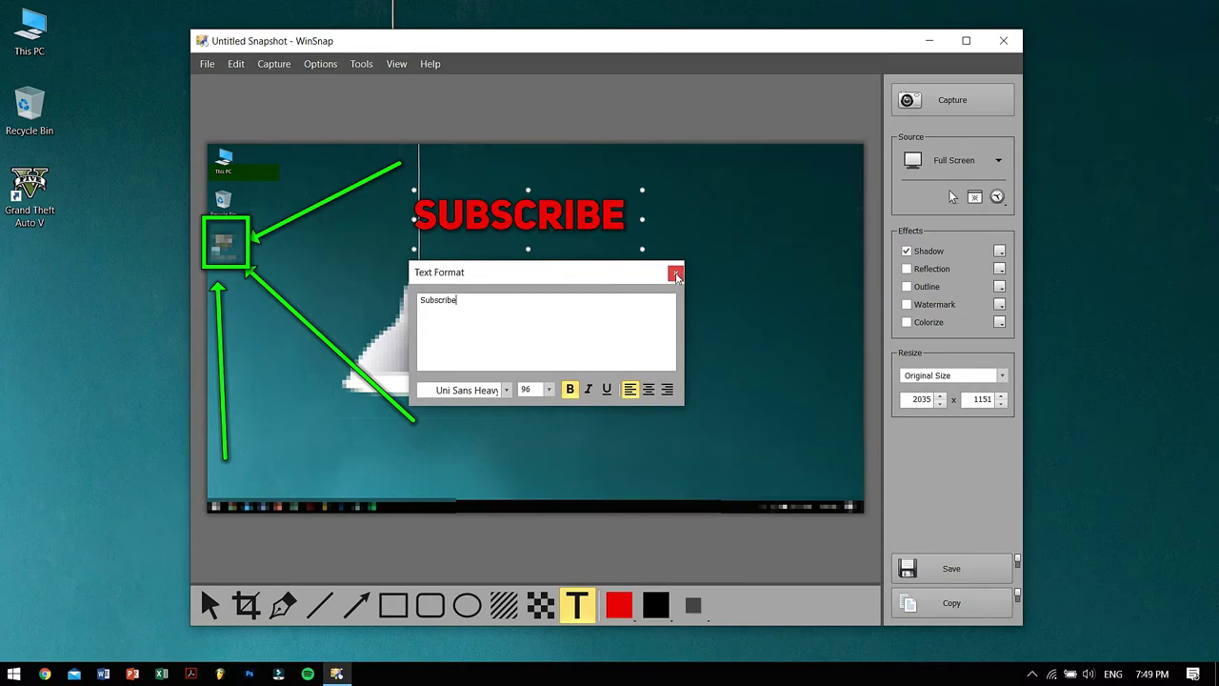
pyautogui.click(656, 605)
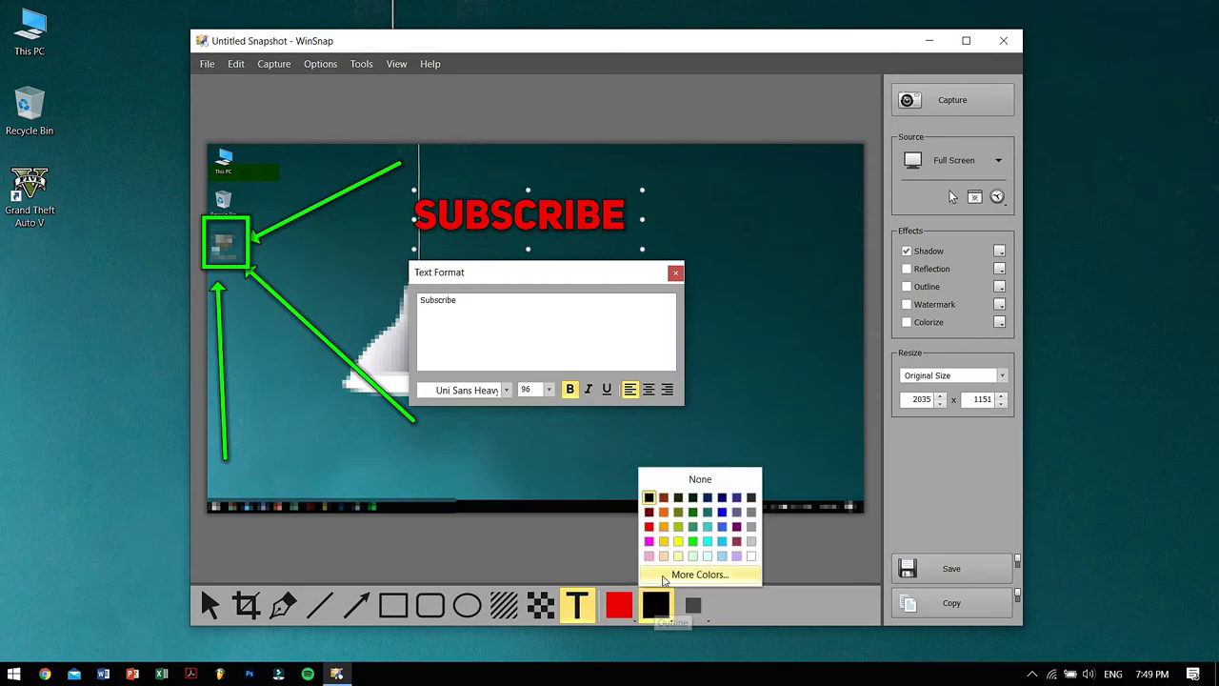
pyautogui.click(751, 555)
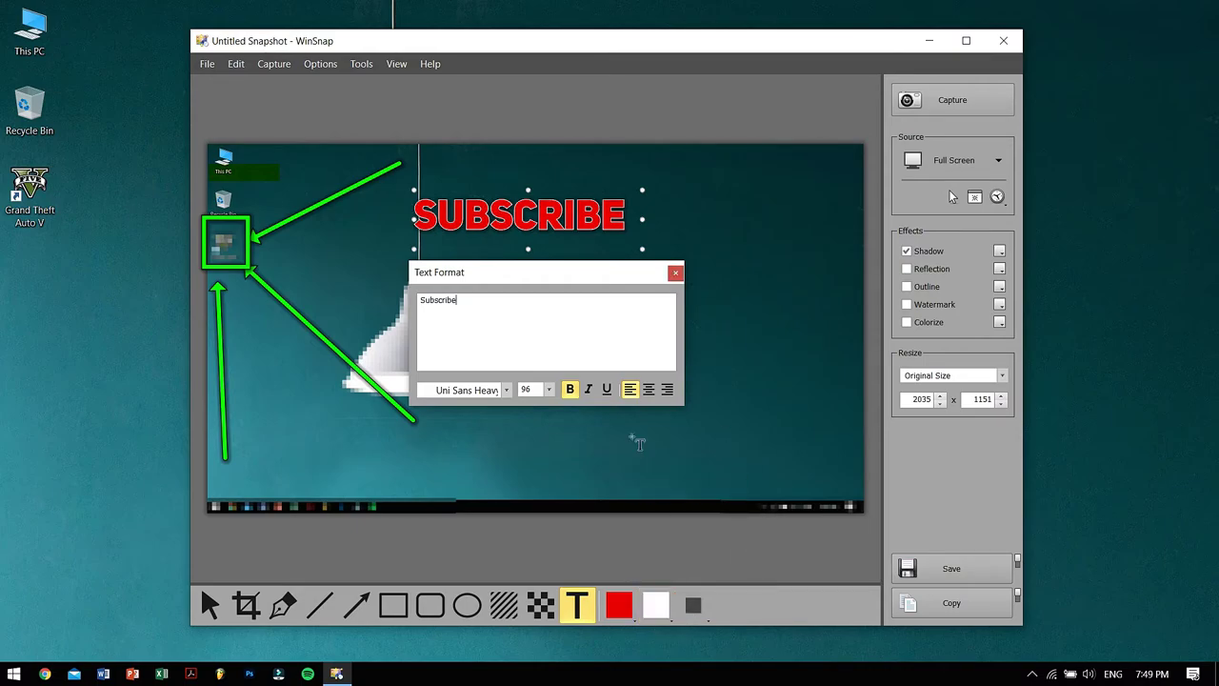
pyautogui.click(655, 605)
pyautogui.click(650, 498)
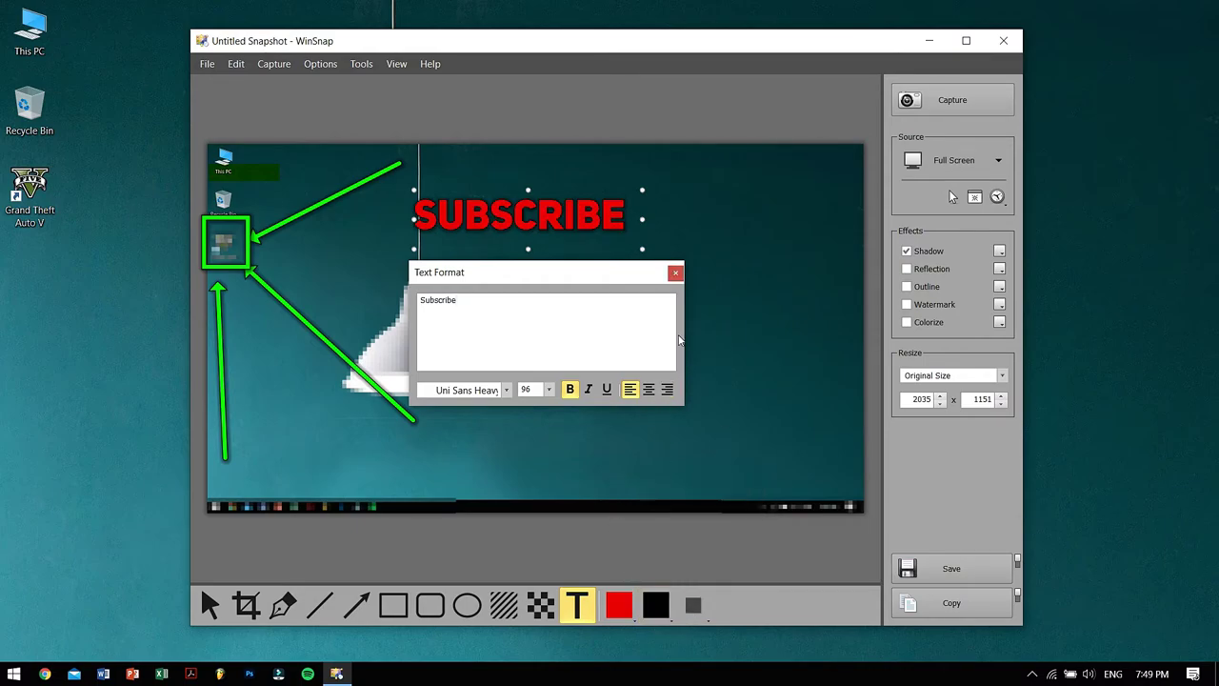
pyautogui.click(675, 273)
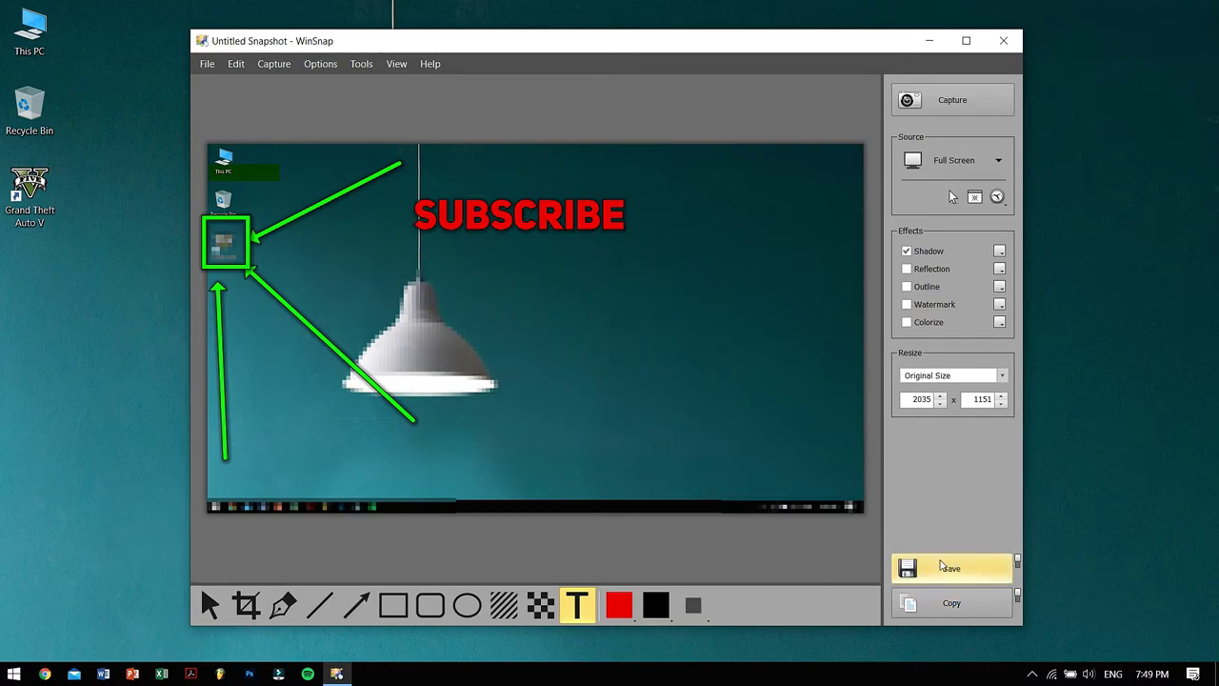
pyautogui.click(941, 567)
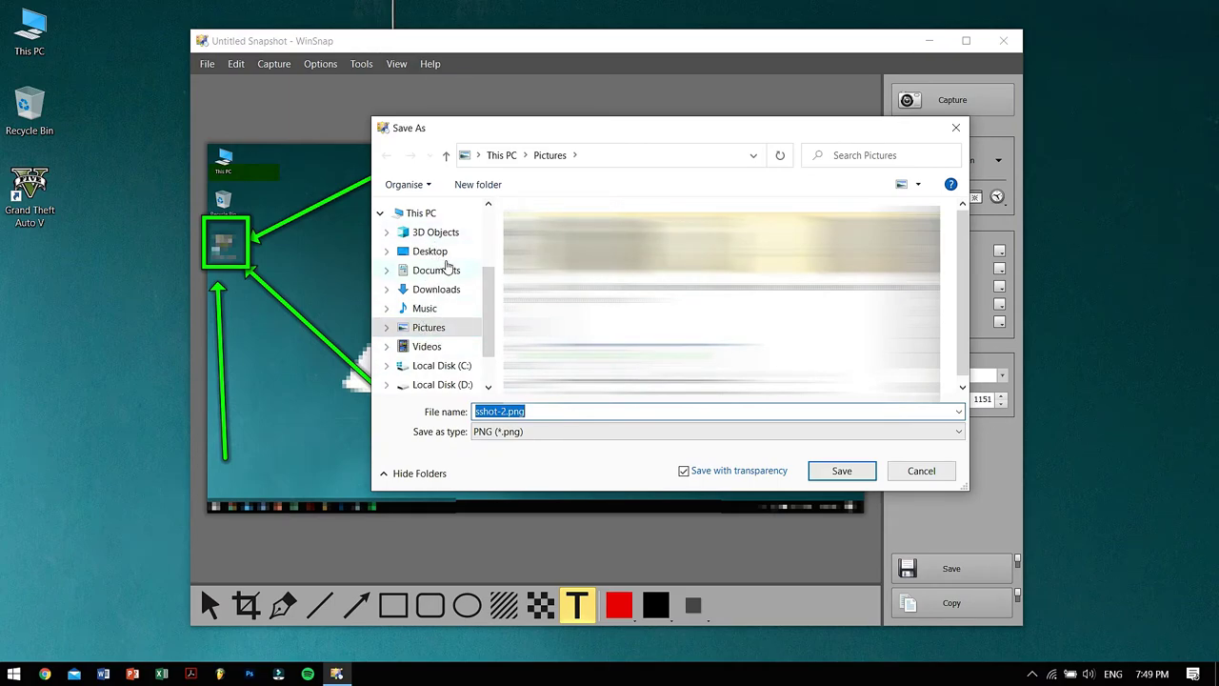
pyautogui.click(920, 470)
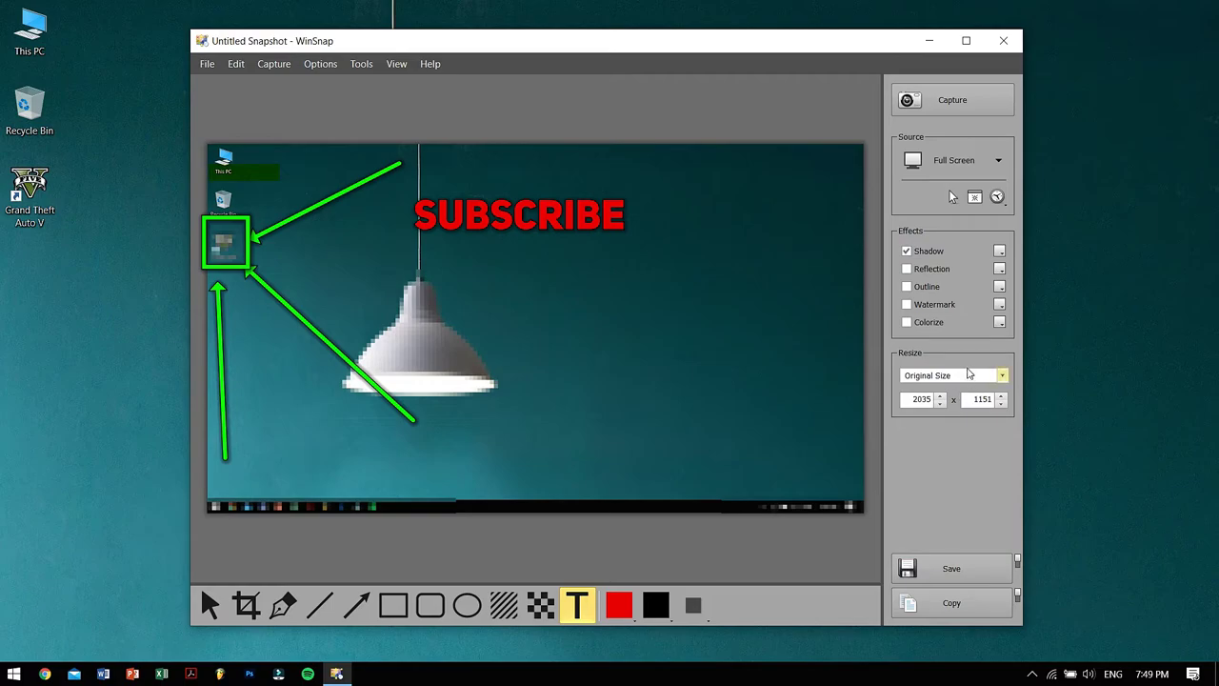
pyautogui.click(966, 379)
pyautogui.click(969, 383)
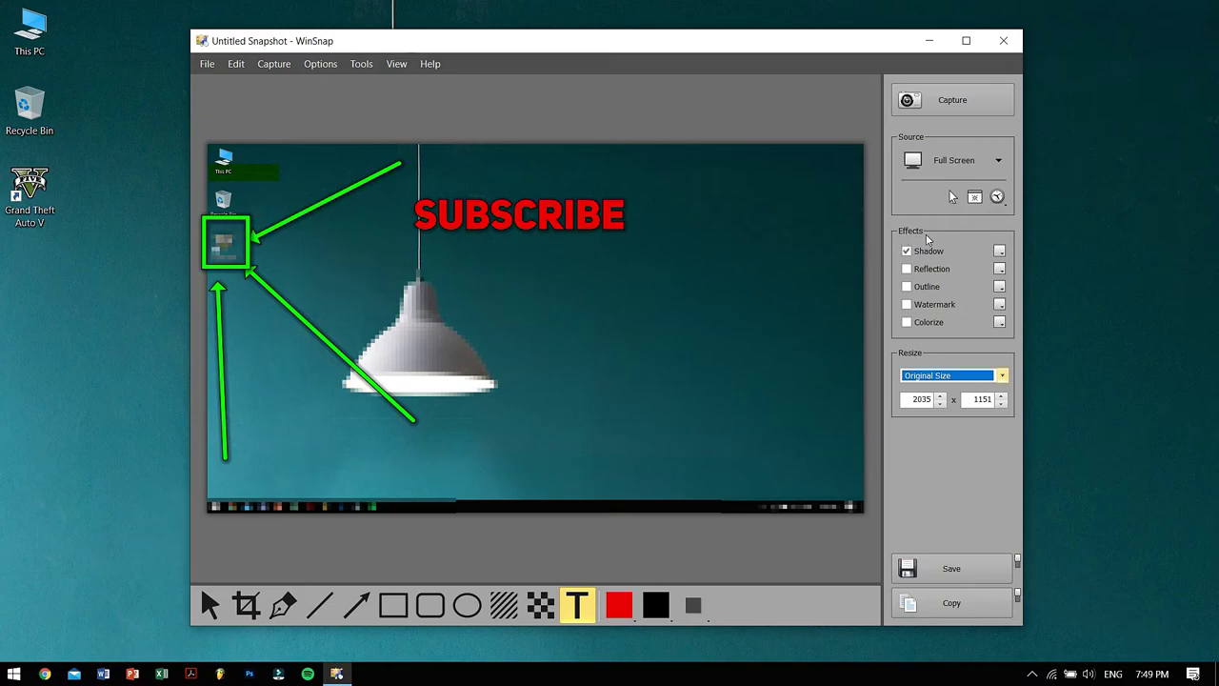
pyautogui.click(930, 270)
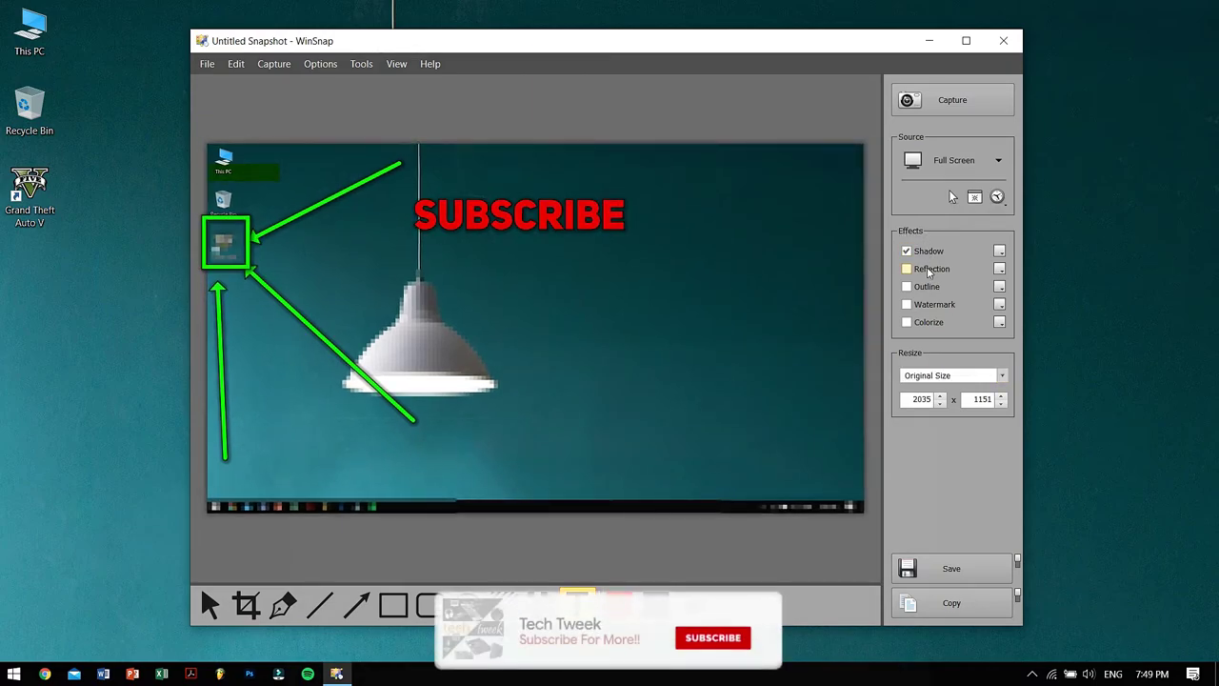
pyautogui.click(930, 272)
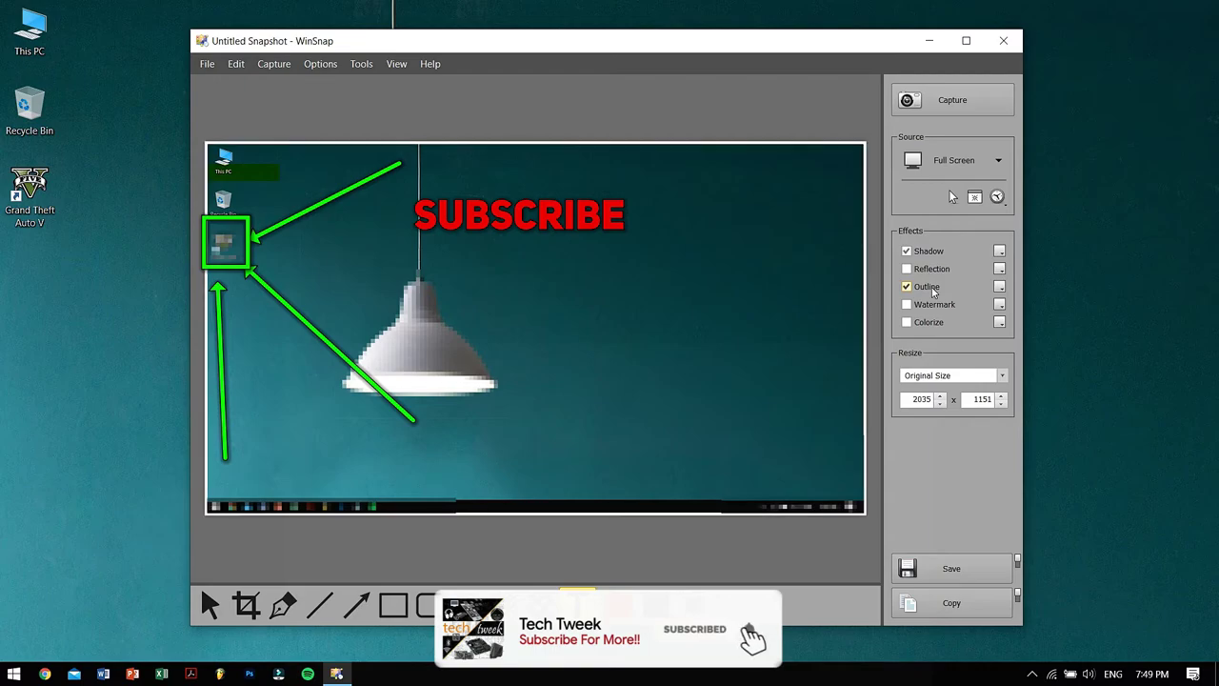
pyautogui.click(934, 305)
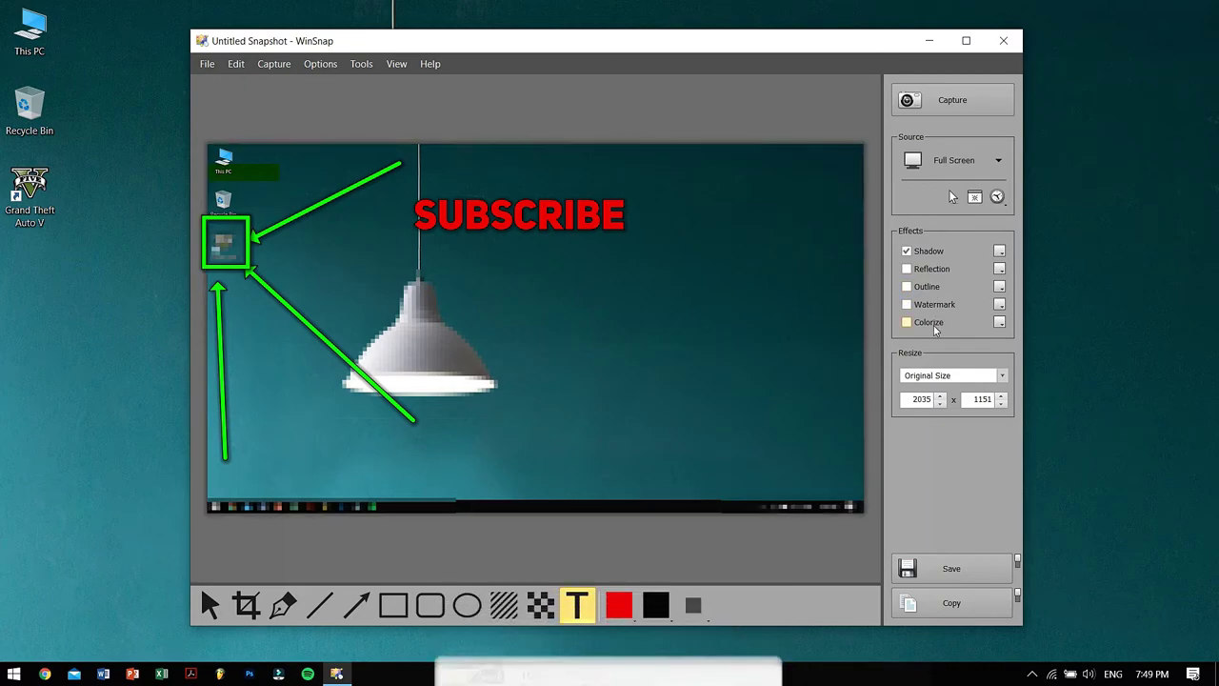
pyautogui.click(935, 304)
pyautogui.click(930, 323)
pyautogui.click(934, 327)
pyautogui.click(935, 327)
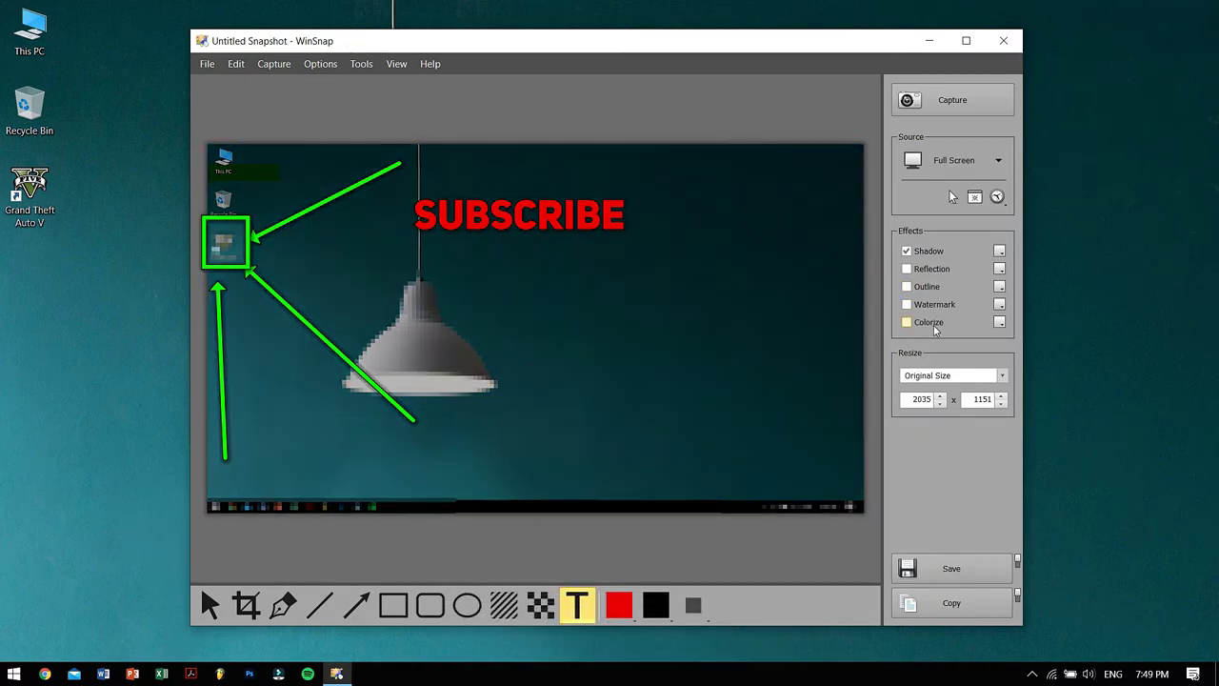
pyautogui.click(935, 327)
pyautogui.click(934, 327)
pyautogui.click(935, 327)
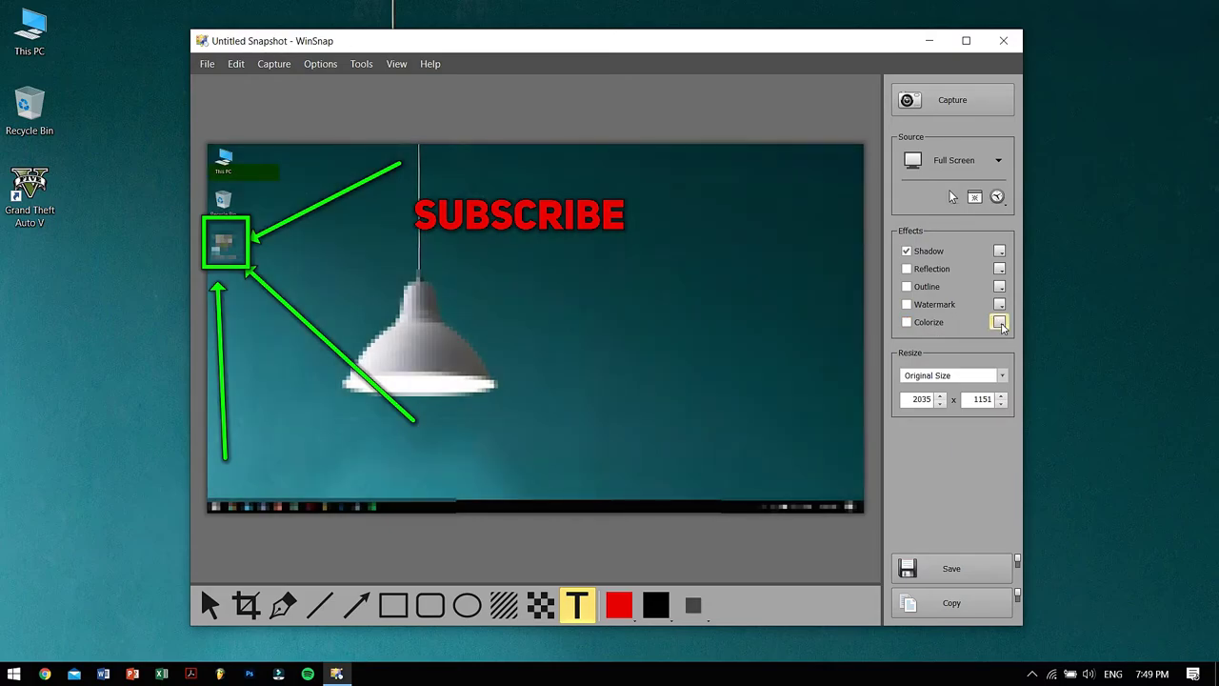
pyautogui.click(1000, 323)
pyautogui.click(979, 346)
# Switch the capture source to Application, then back to Full Screen.
pyautogui.click(984, 170)
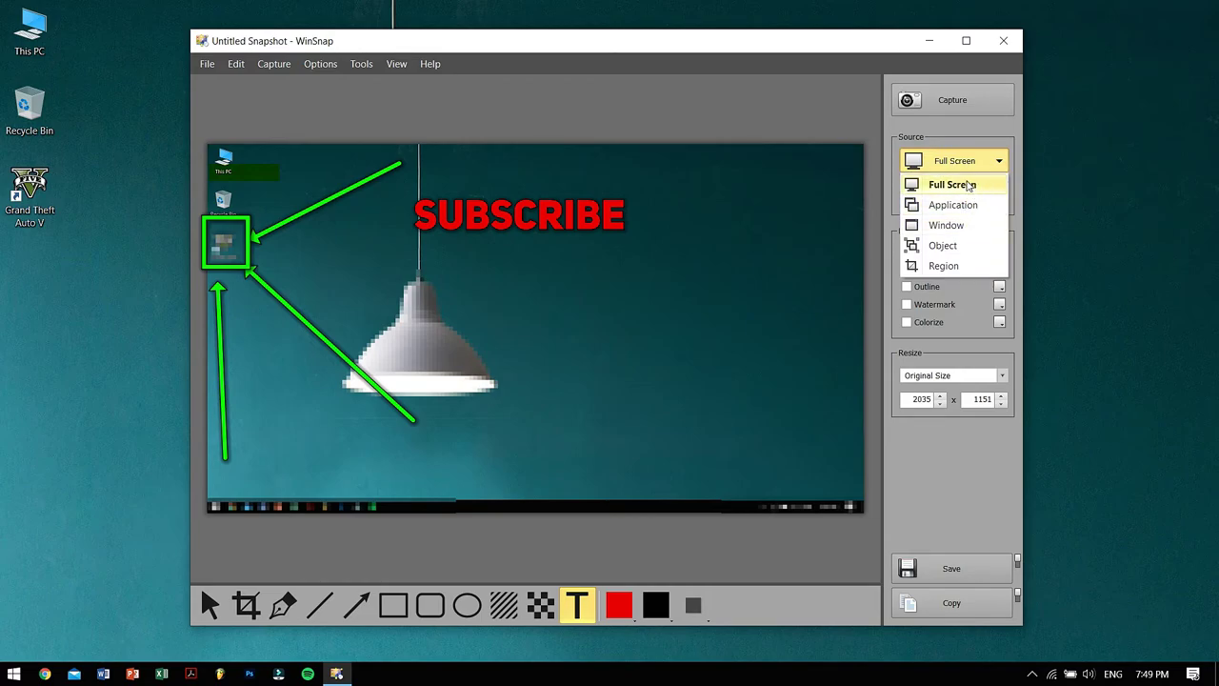
pyautogui.click(962, 208)
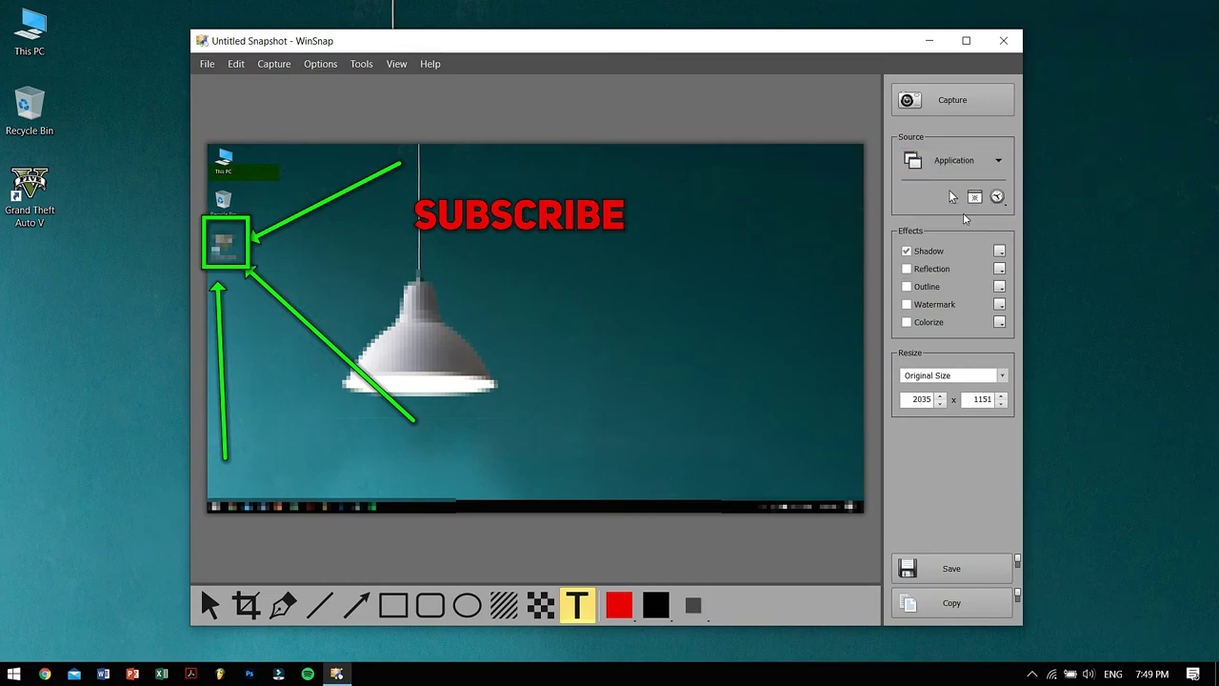
pyautogui.click(937, 162)
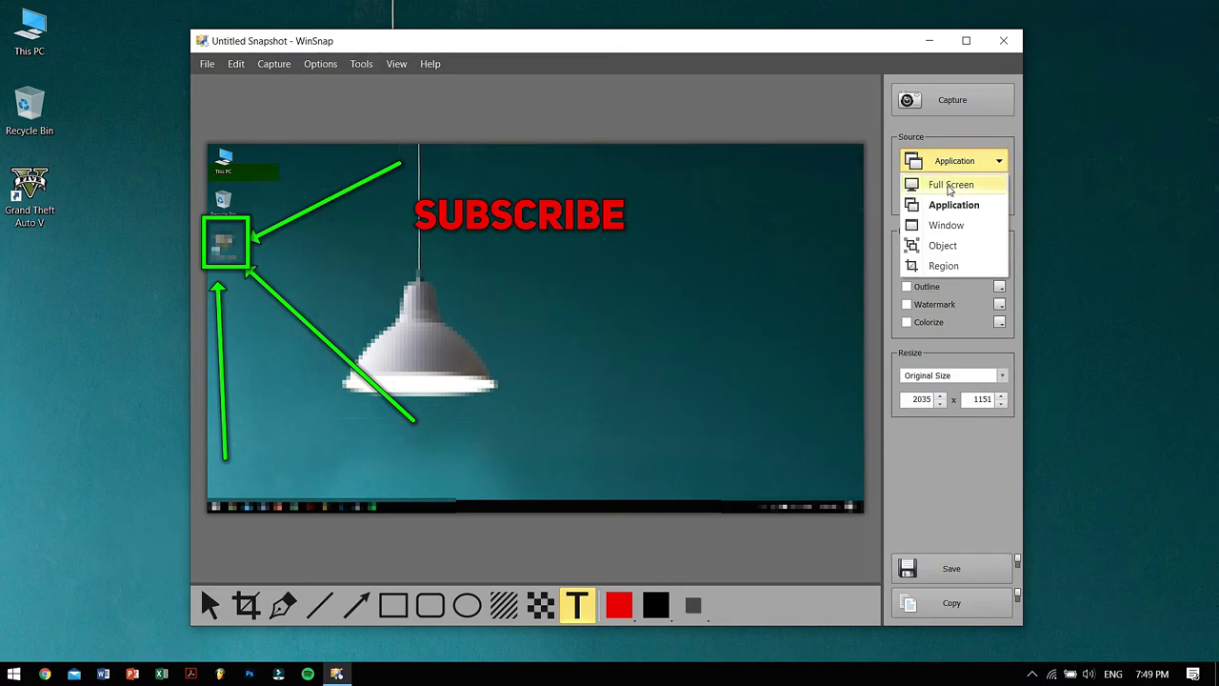
pyautogui.click(940, 181)
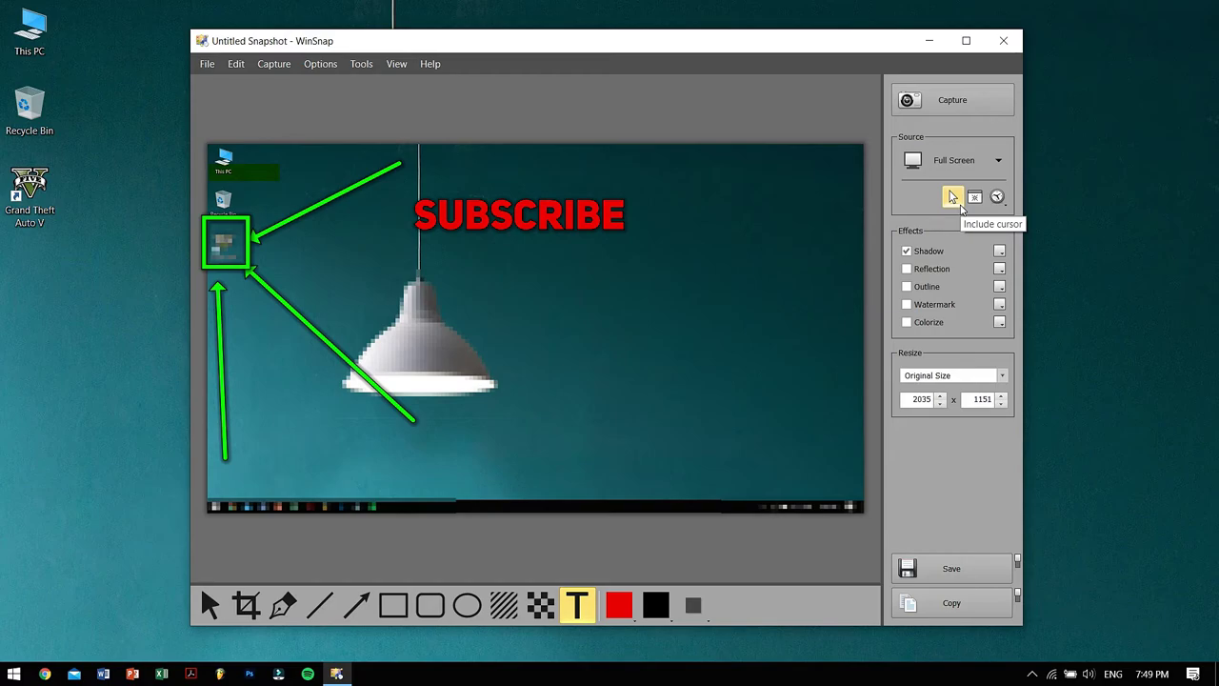
# Select the red SUBSCRIBE text and delete it from the snapshot.
pyautogui.press('Escape')
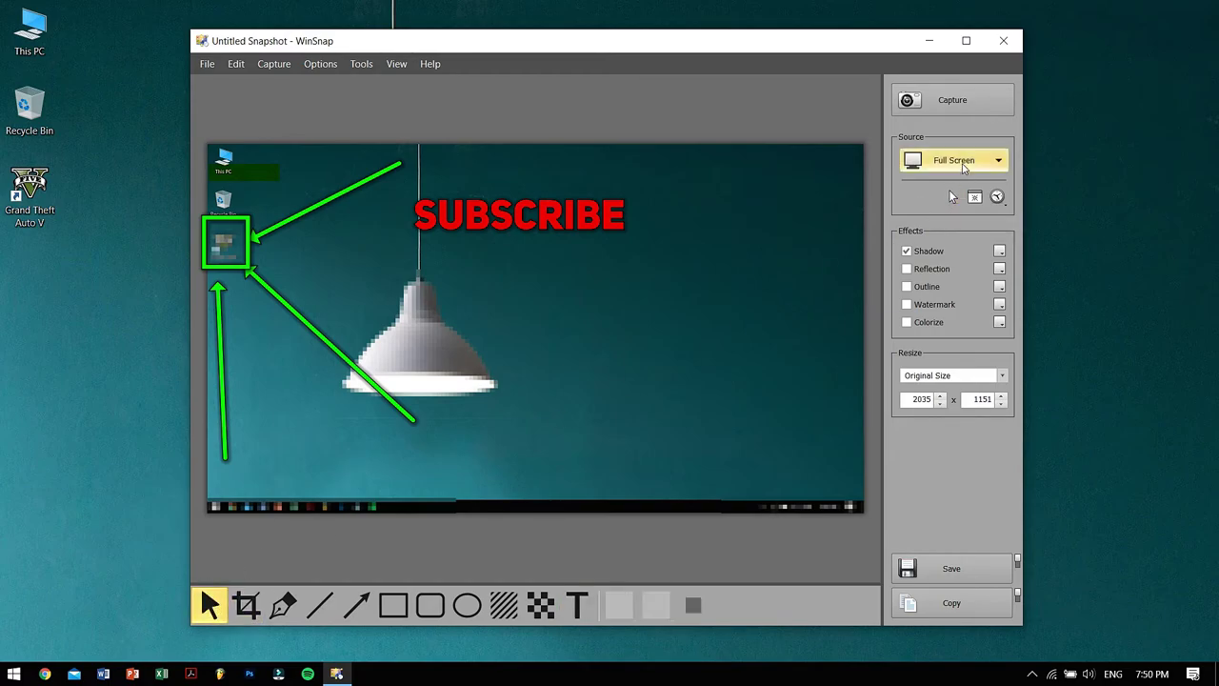
pyautogui.click(560, 224)
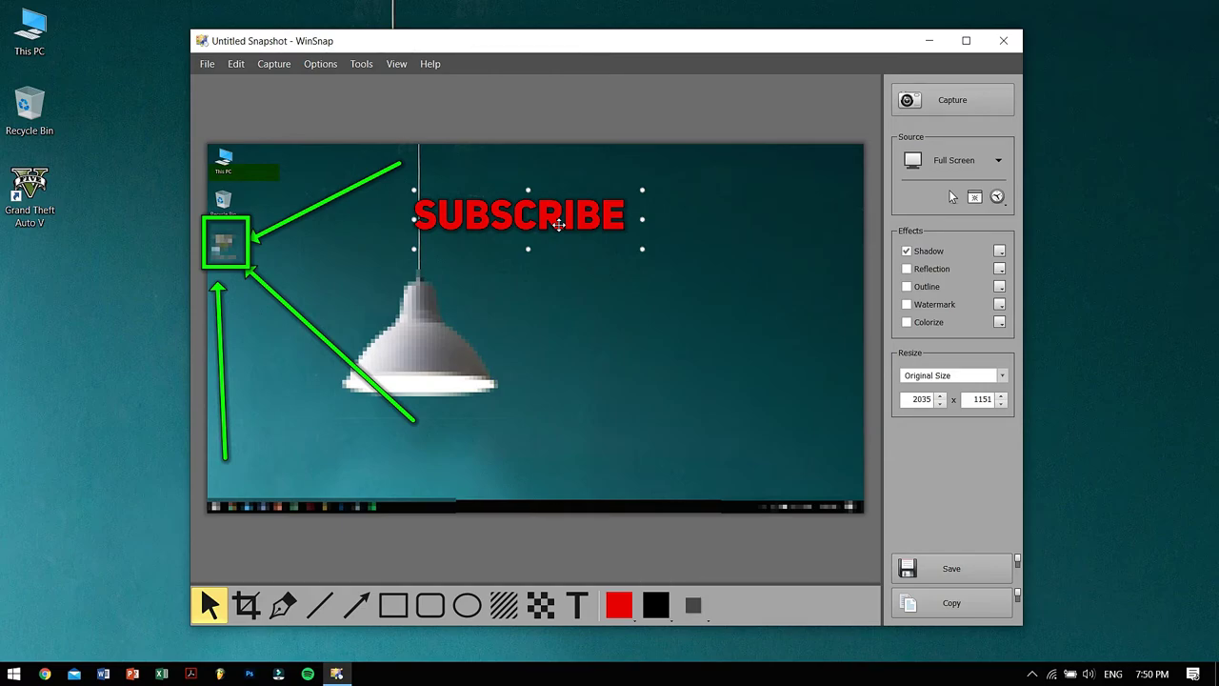
pyautogui.press('Delete')
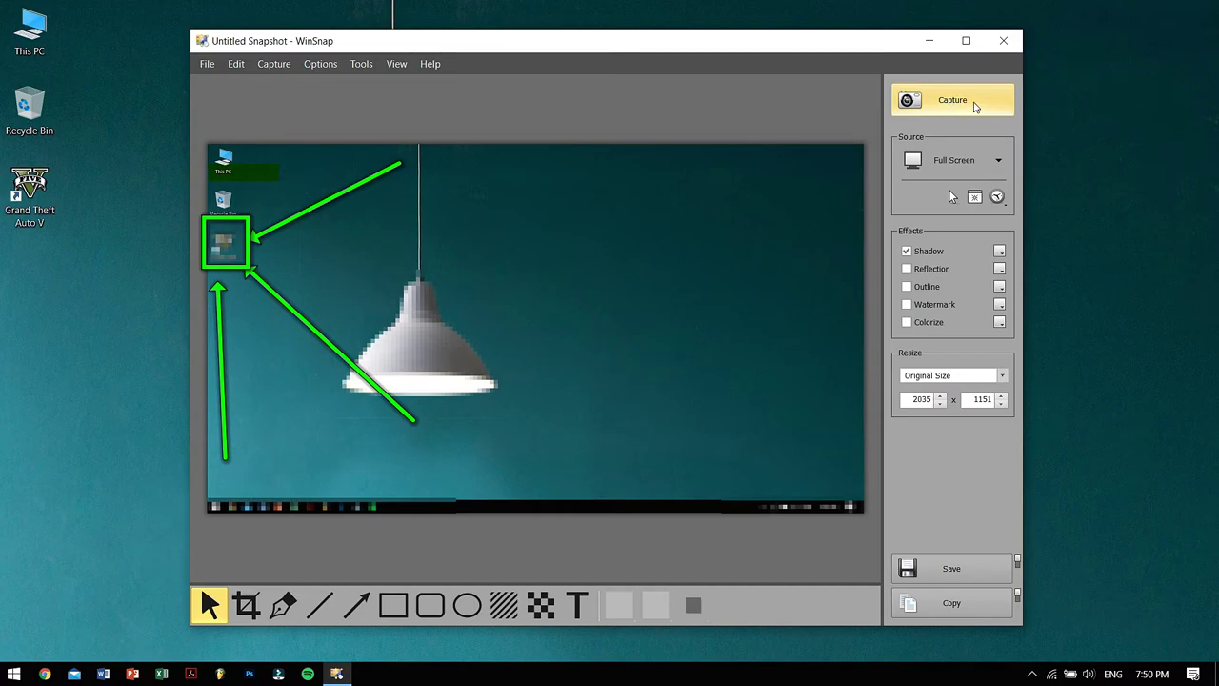
# Take a fresh full-screen capture and pixelate the Grand Theft Auto icon in it.
pyautogui.click(977, 101)
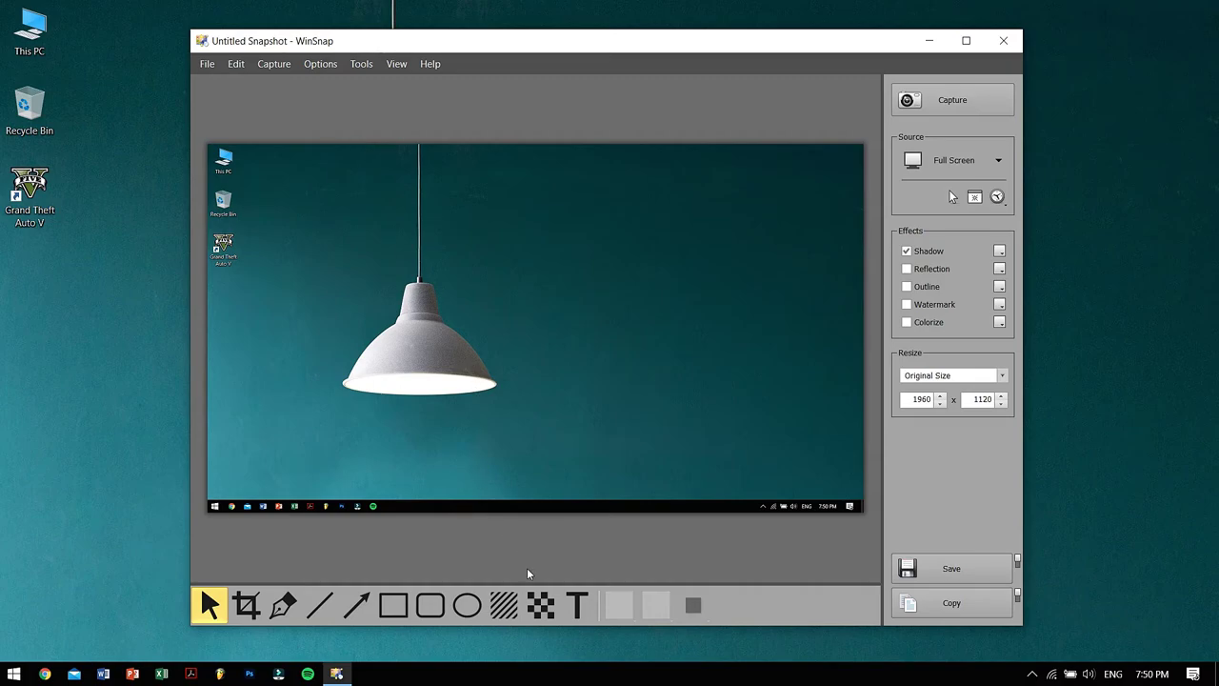
pyautogui.click(537, 598)
pyautogui.moveTo(286, 274); pyautogui.dragTo(196, 223)
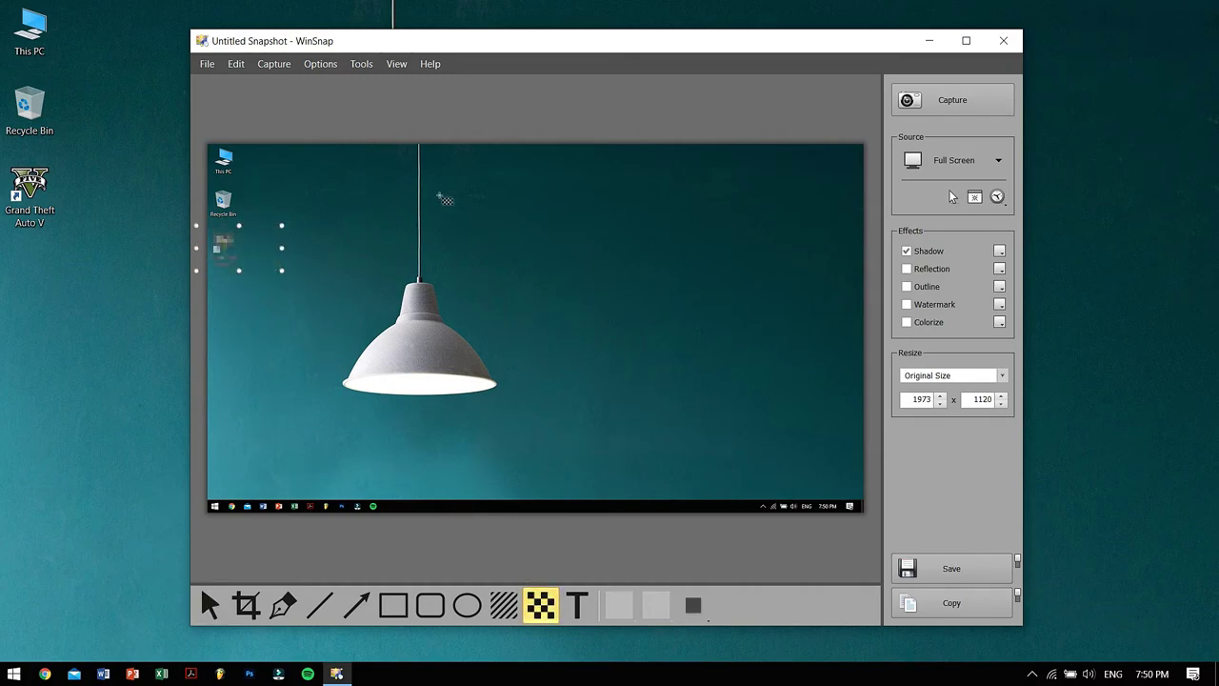
pyautogui.click(577, 605)
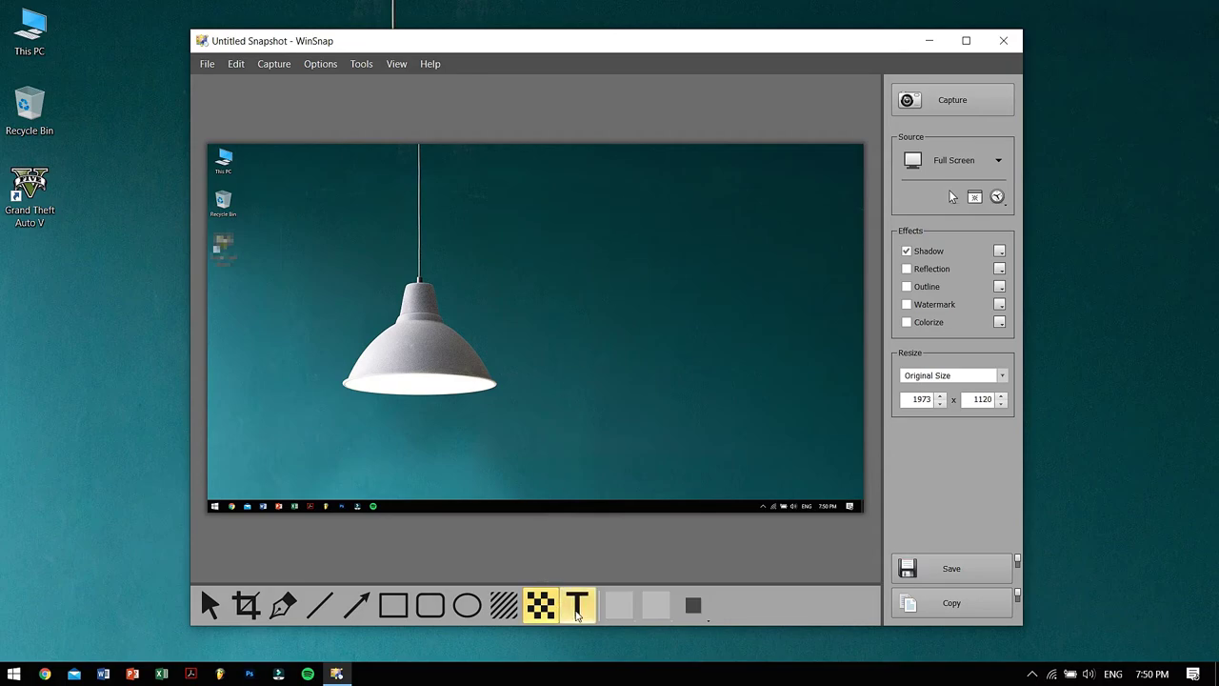
# Add a text label above the lamp reading 'Do subscribe <3', replacing an initial draft.
pyautogui.click(389, 174)
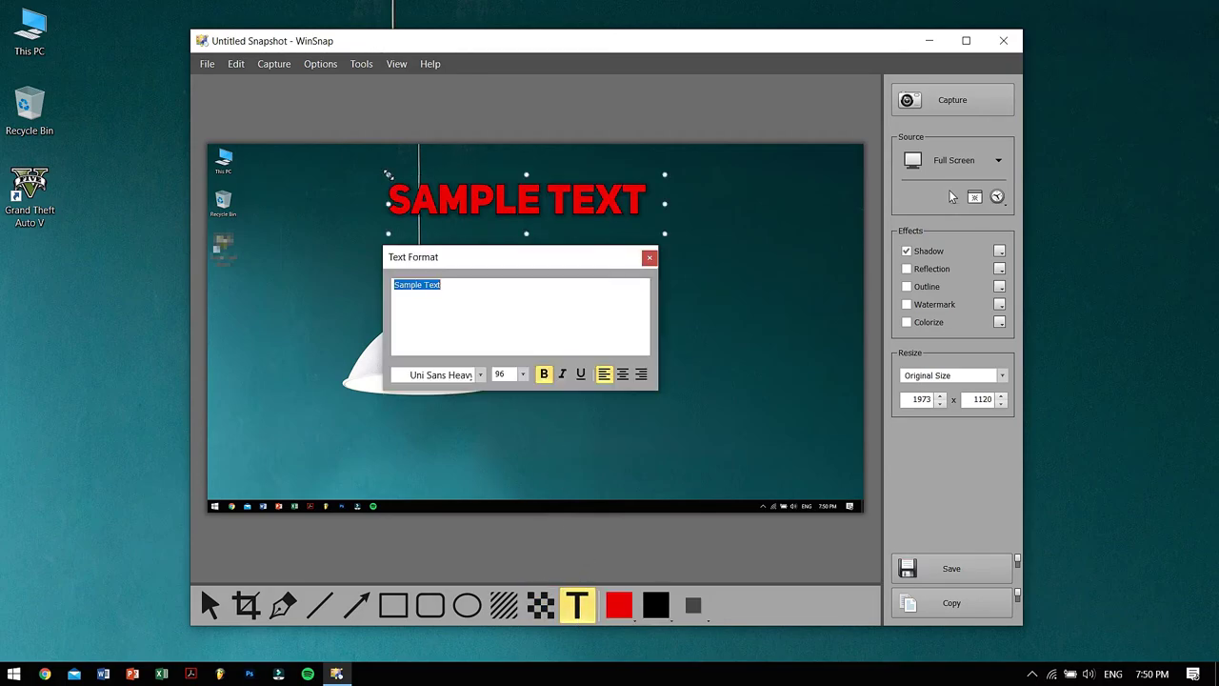
pyautogui.write('Bes')
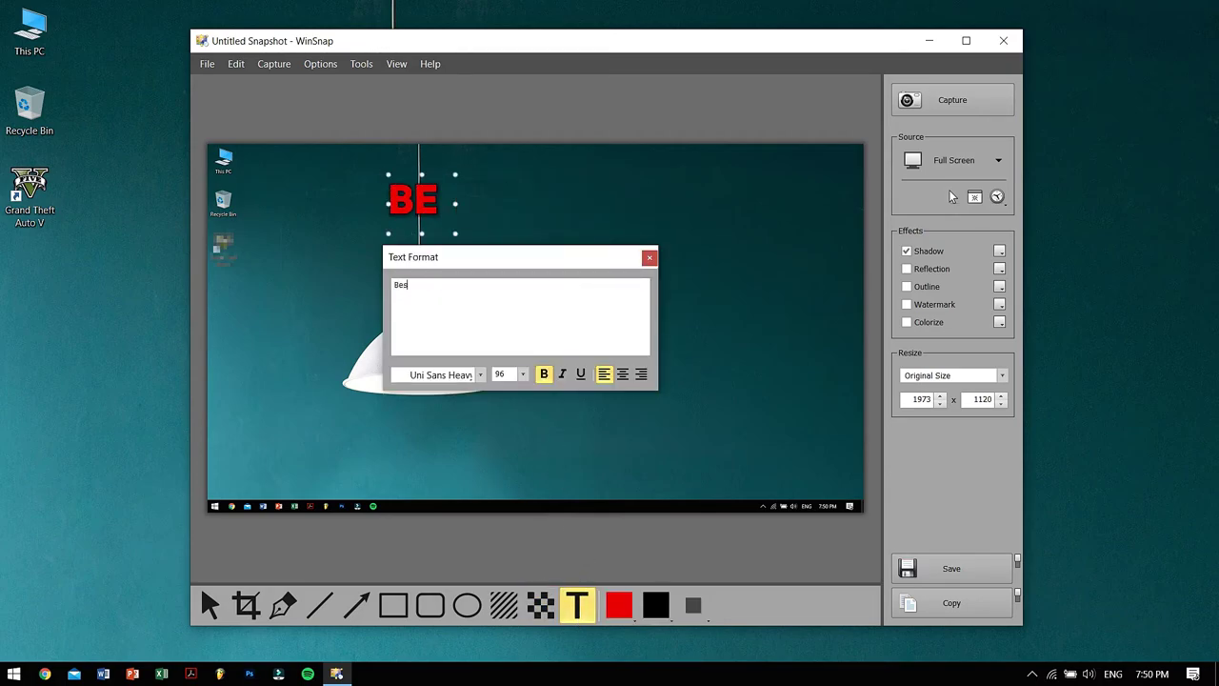
pyautogui.write('t Screen Shot ')
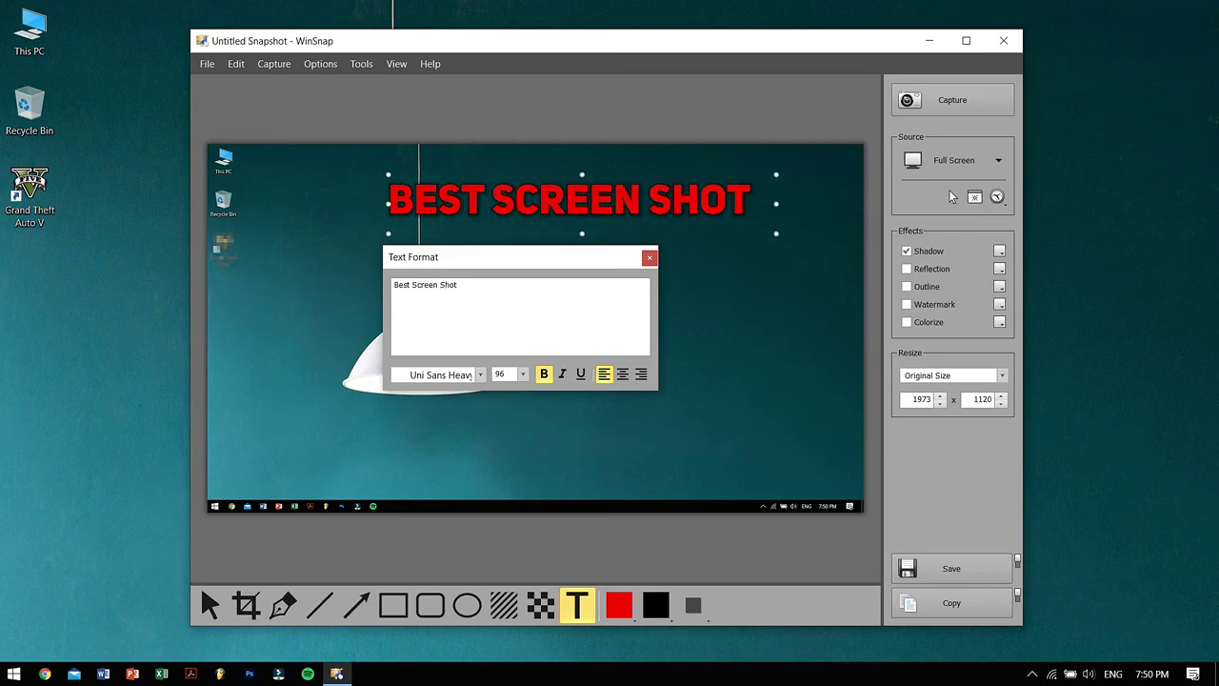
pyautogui.write('so')
pyautogui.press('BackSpace')
pyautogui.press('BackSpace')
pyautogui.press('BackSpace')
pyautogui.press('BackSpace')
pyautogui.press('BackSpace')
pyautogui.press('BackSpace')
pyautogui.press('BackSpace')
pyautogui.press('BackSpace')
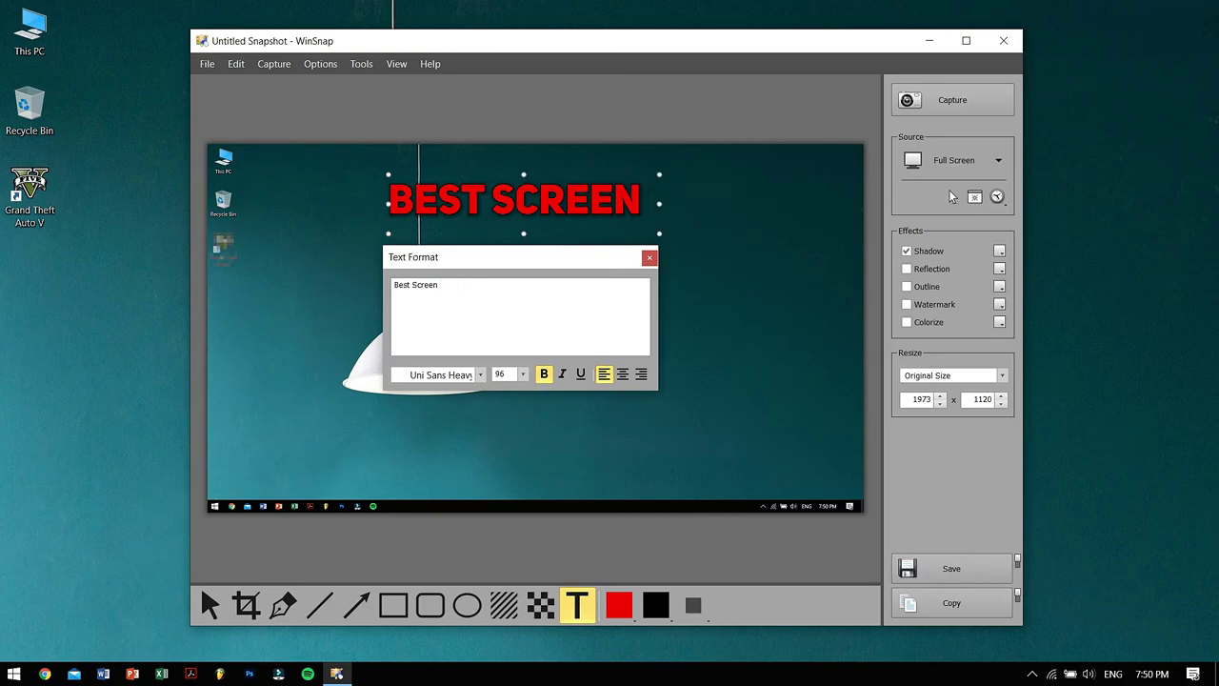
pyautogui.press('BackSpace')
pyautogui.press('BackSpace')
pyautogui.press('BackSpace')
pyautogui.press('BackSpace')
pyautogui.press('BackSpace')
pyautogui.press('BackSpace')
pyautogui.press('BackSpace')
pyautogui.press('BackSpace')
pyautogui.press('BackSpace')
pyautogui.press('BackSpace')
pyautogui.press('BackSpace')
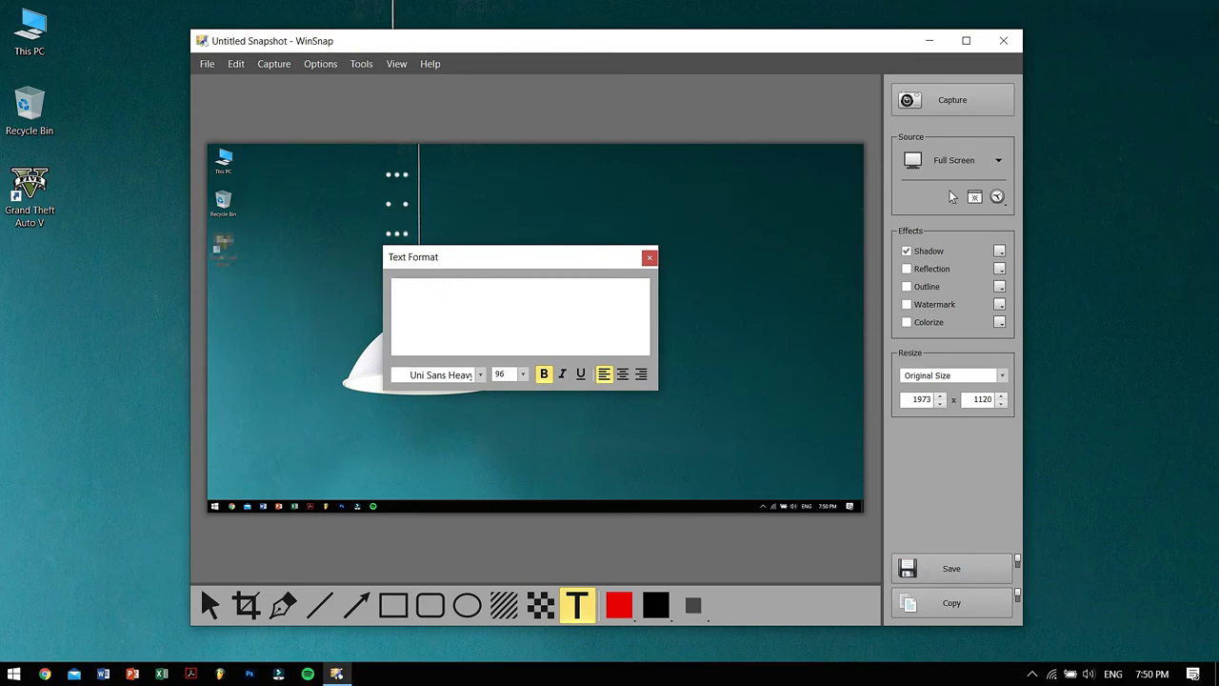
pyautogui.write('Do subscr')
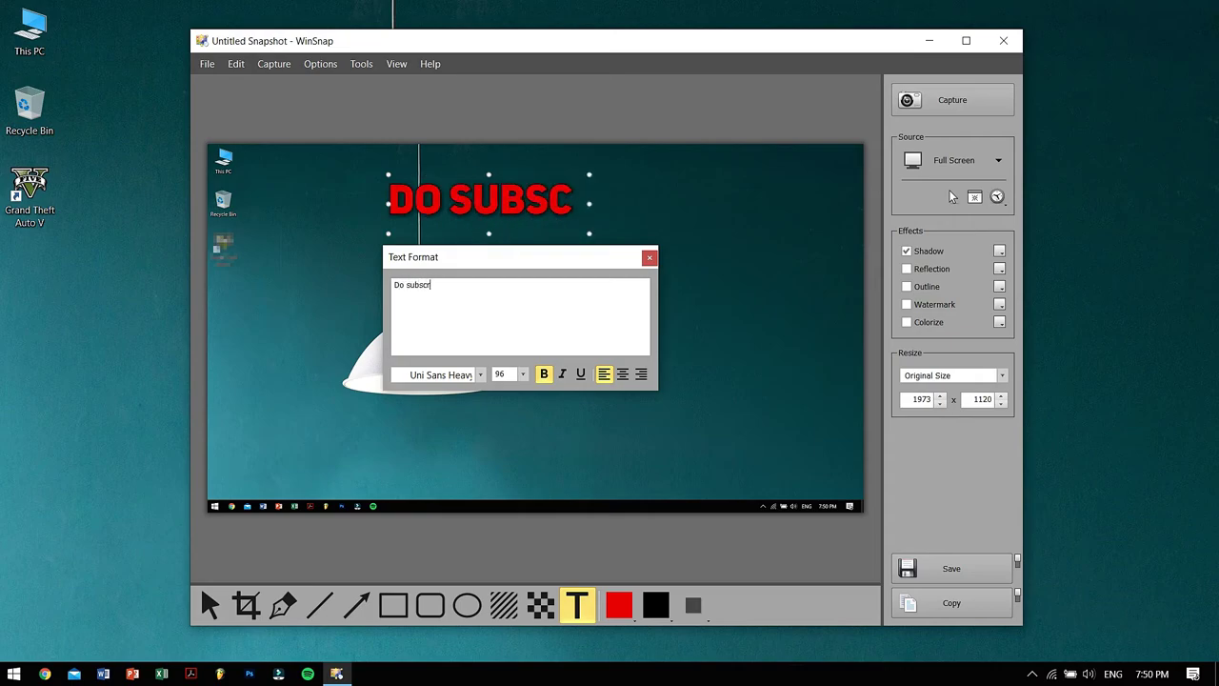
pyautogui.write('ibe <3')
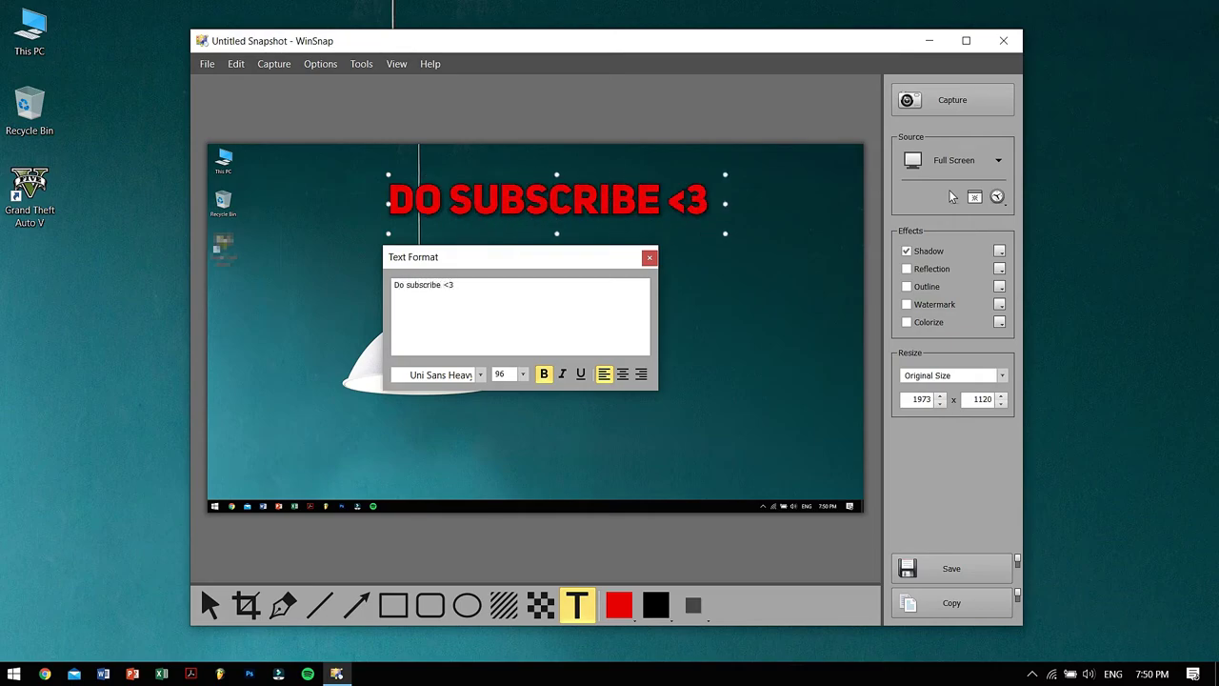
pyautogui.click(649, 257)
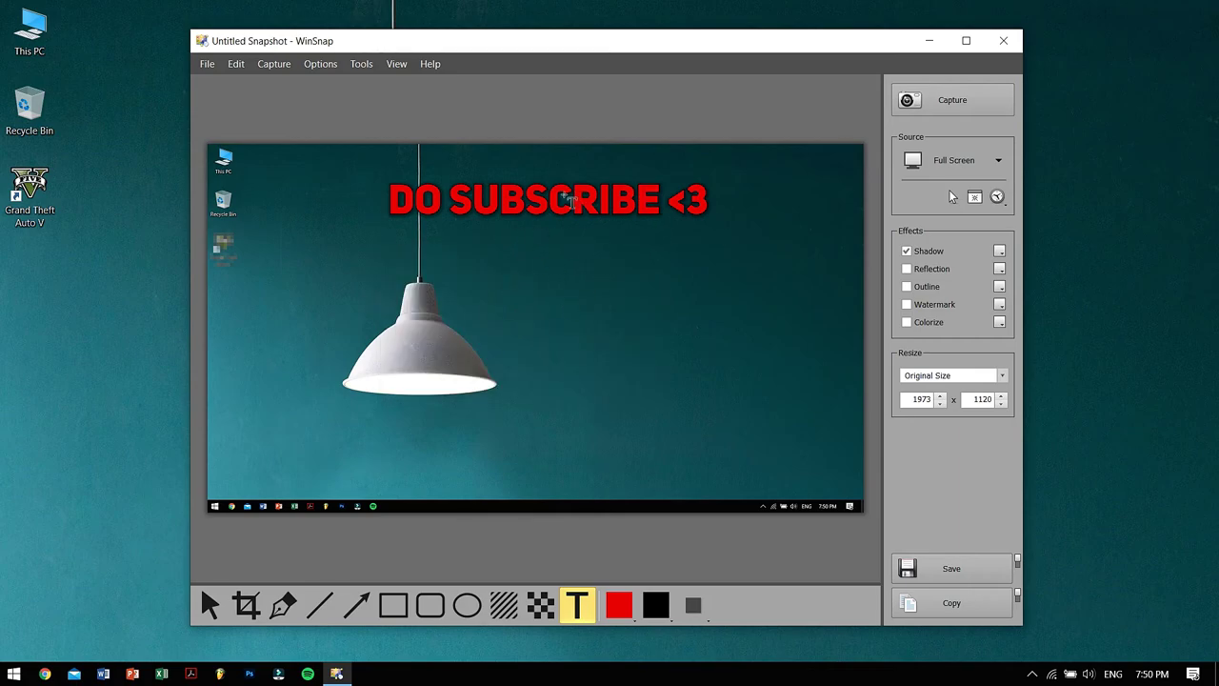
pyautogui.moveTo(803, 47); pyautogui.dragTo(842, 62)
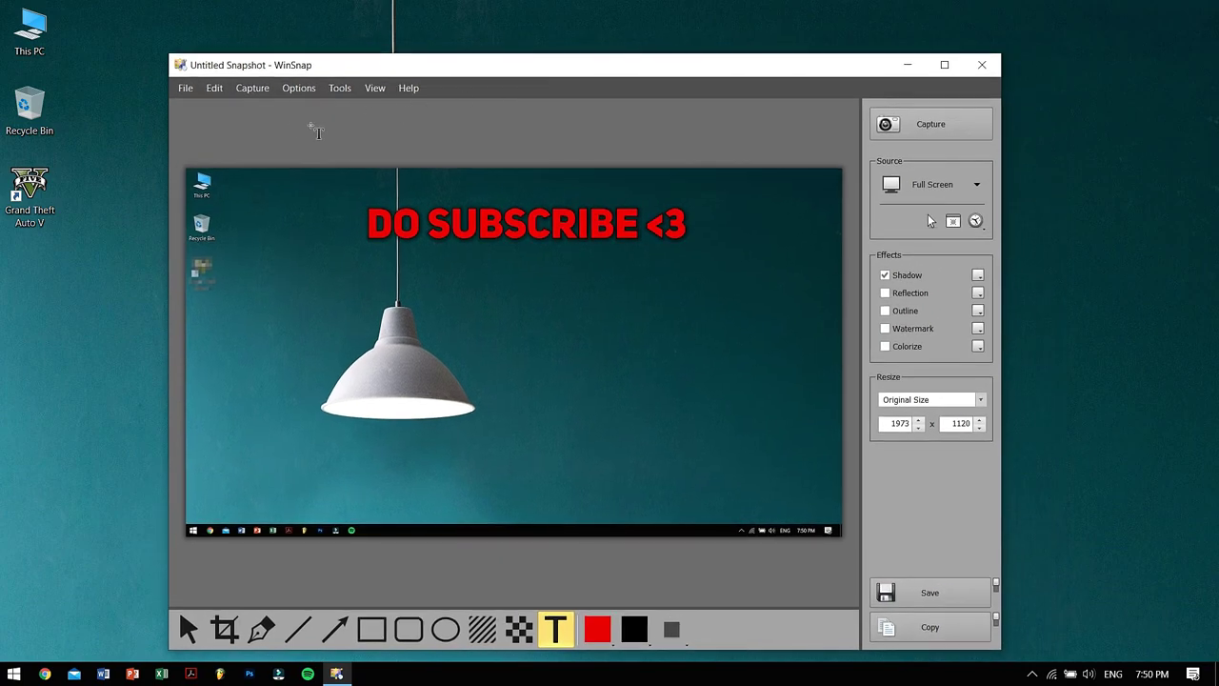
# Add another text object above the capture and erase its Sample Text placeholder.
pyautogui.click(299, 107)
pyautogui.click(299, 87)
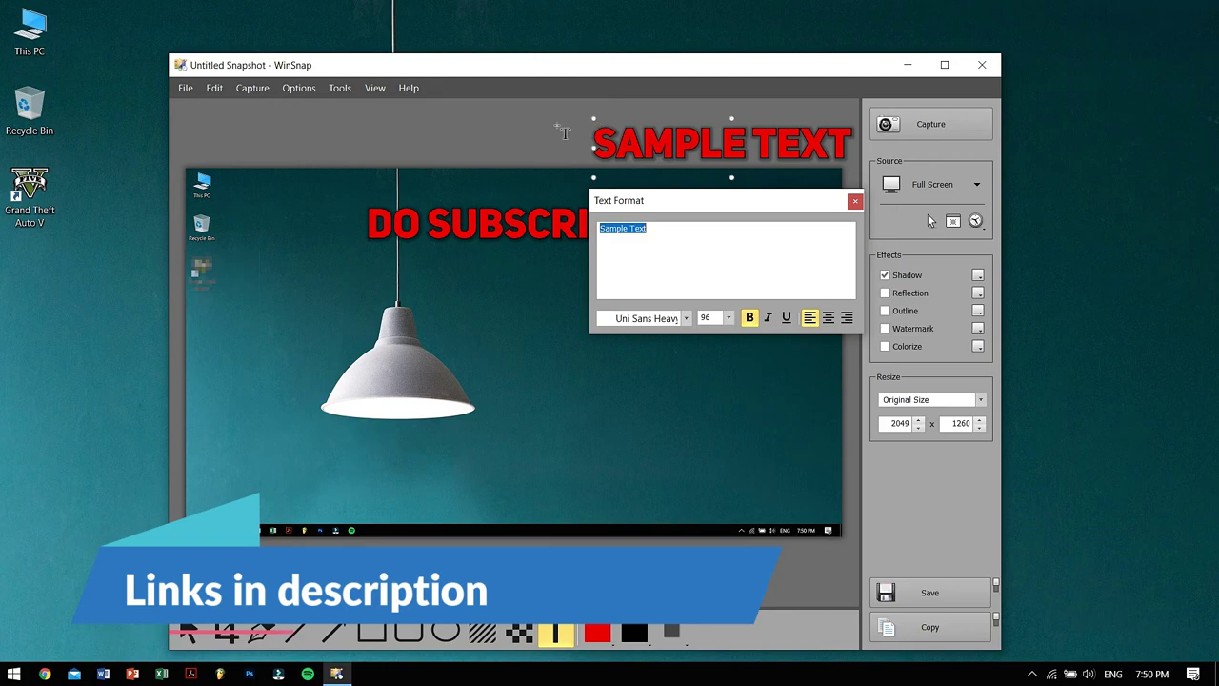
pyautogui.press('BackSpace')
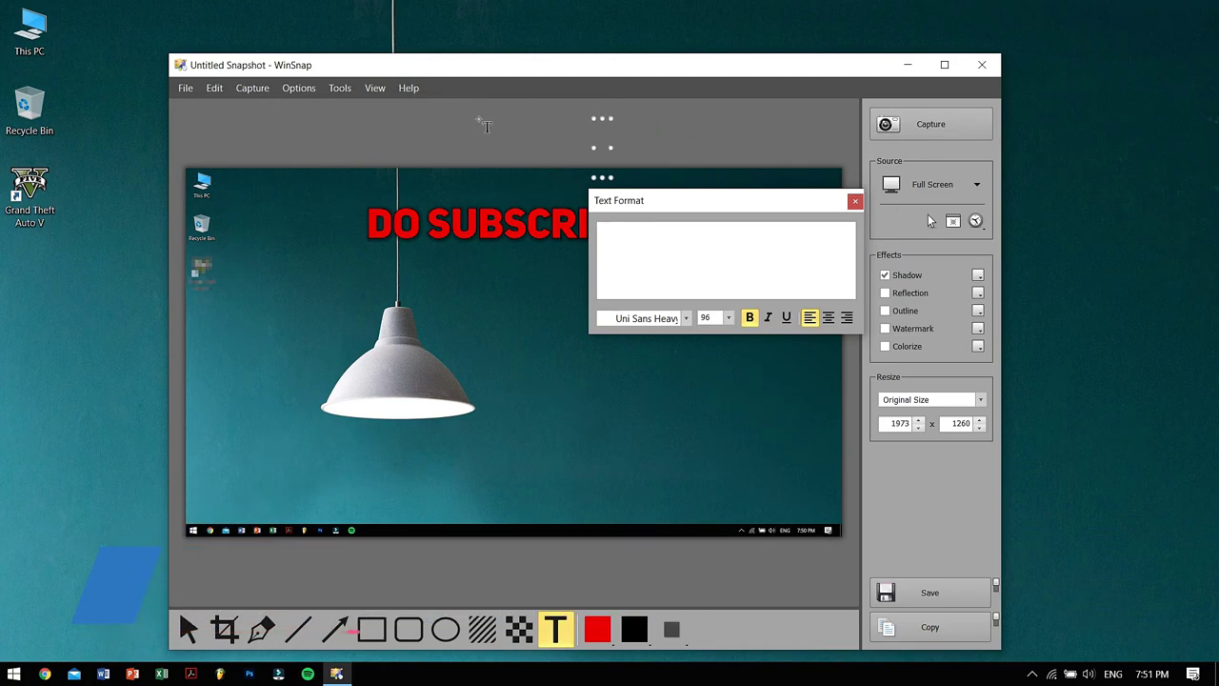
pyautogui.click(385, 107)
pyautogui.click(375, 87)
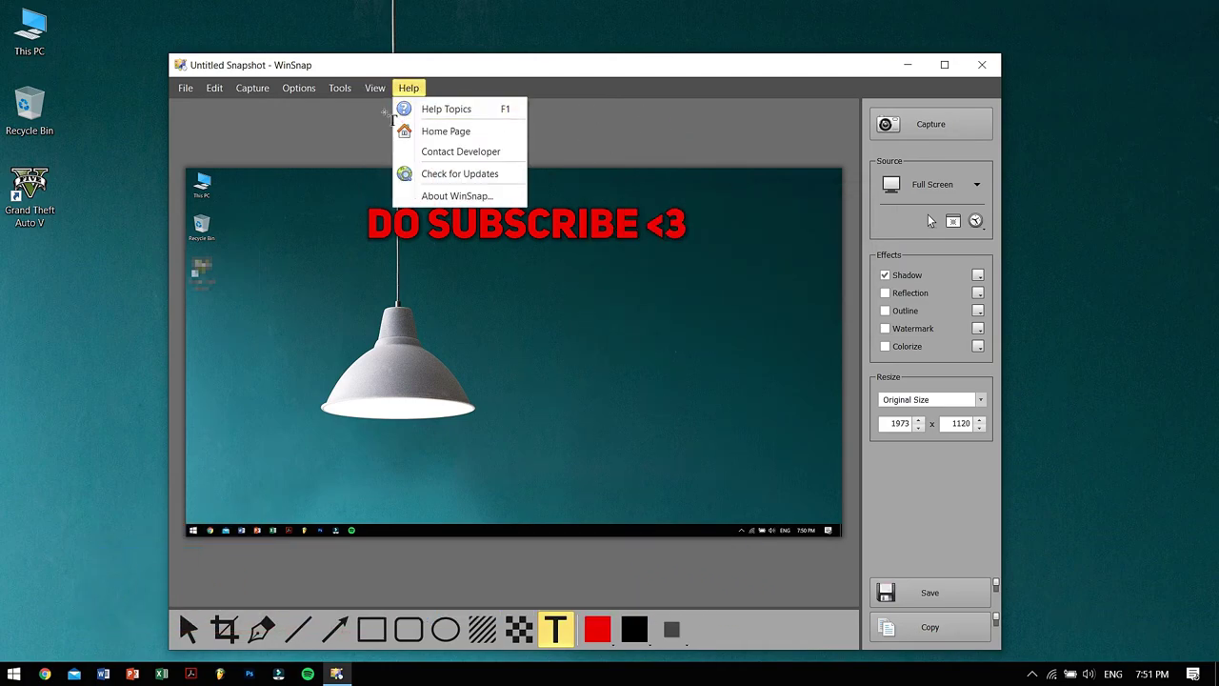
pyautogui.moveTo(405, 109)
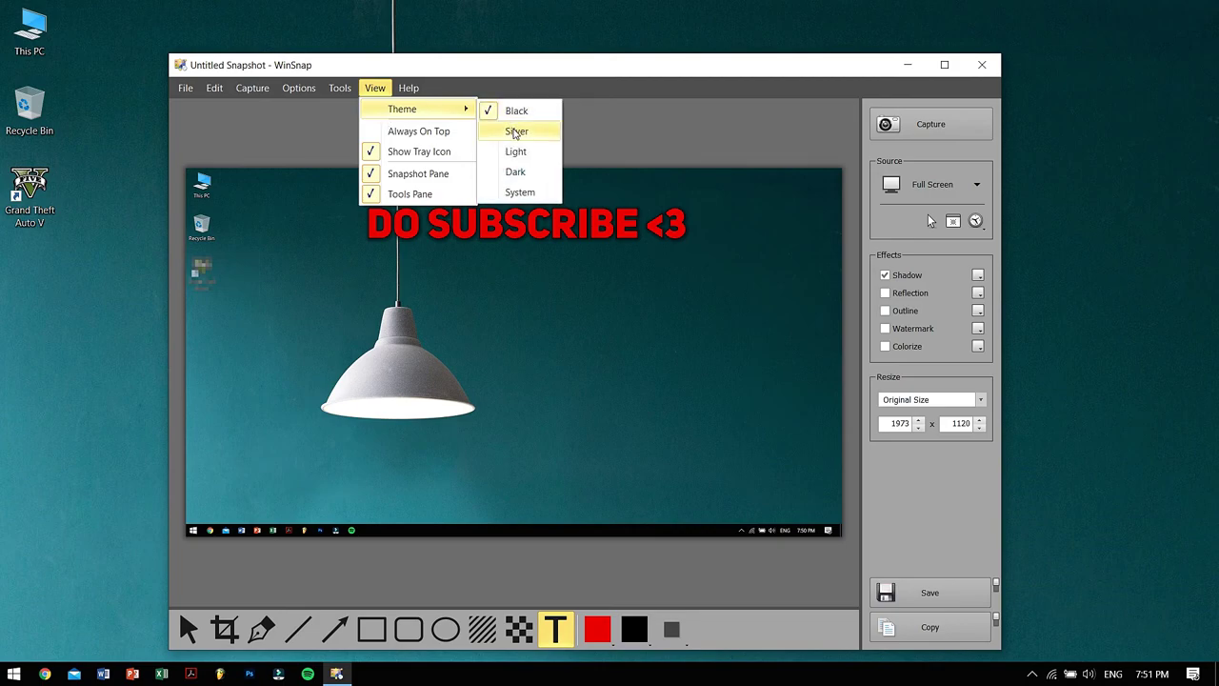
pyautogui.click(517, 130)
pyautogui.click(376, 88)
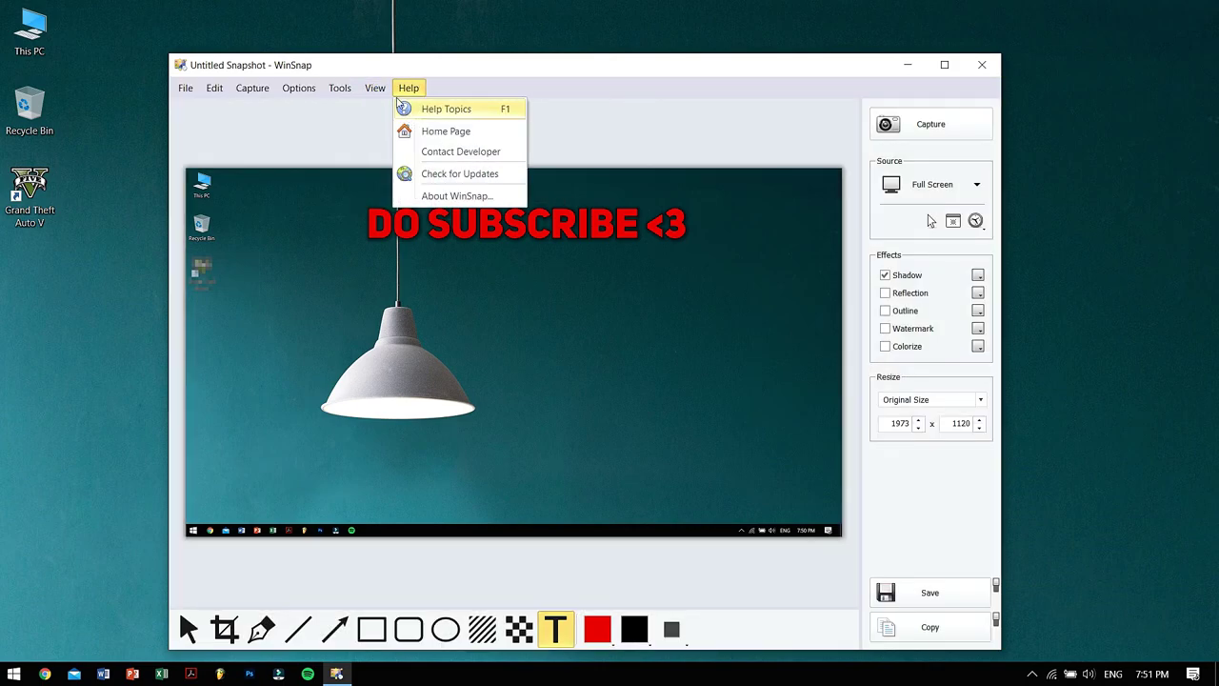
pyautogui.moveTo(467, 107)
pyautogui.click(515, 172)
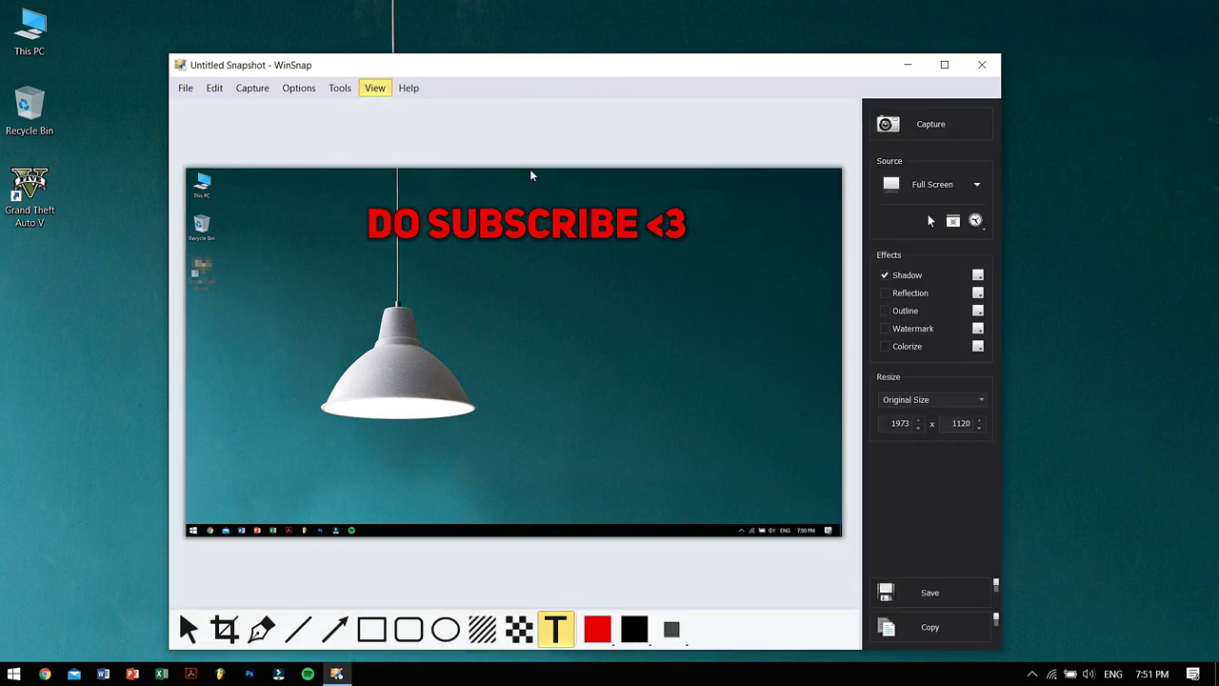
pyautogui.click(384, 87)
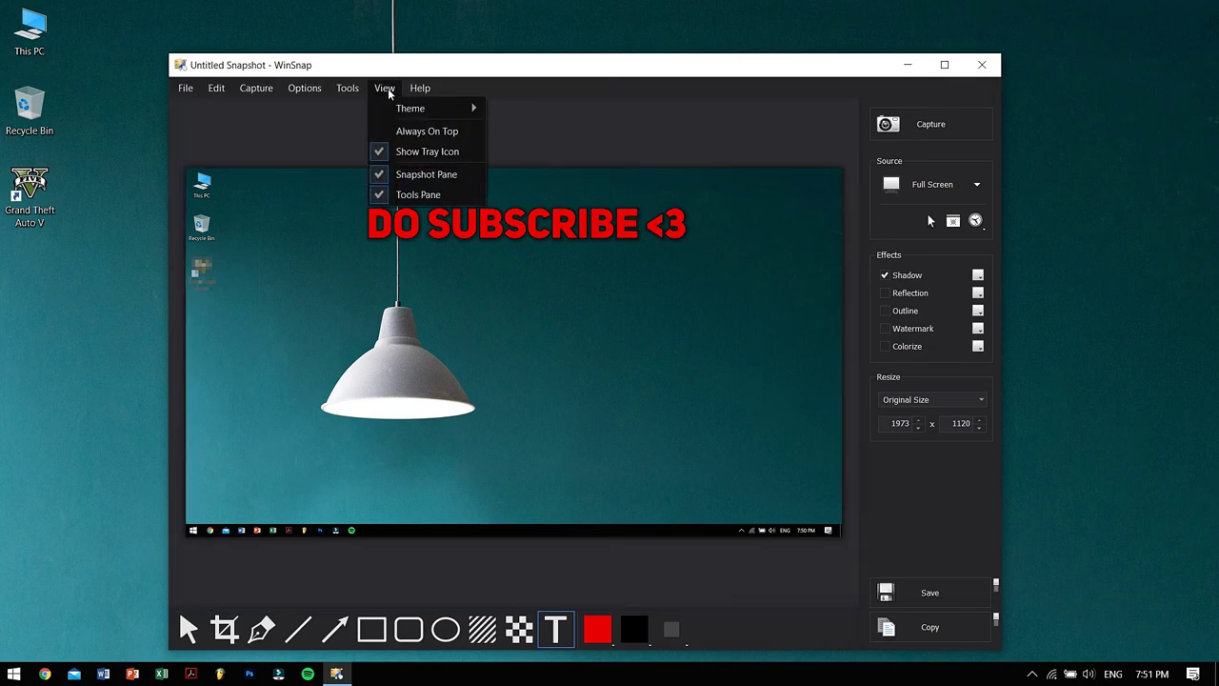
pyautogui.moveTo(405, 108)
pyautogui.click(529, 107)
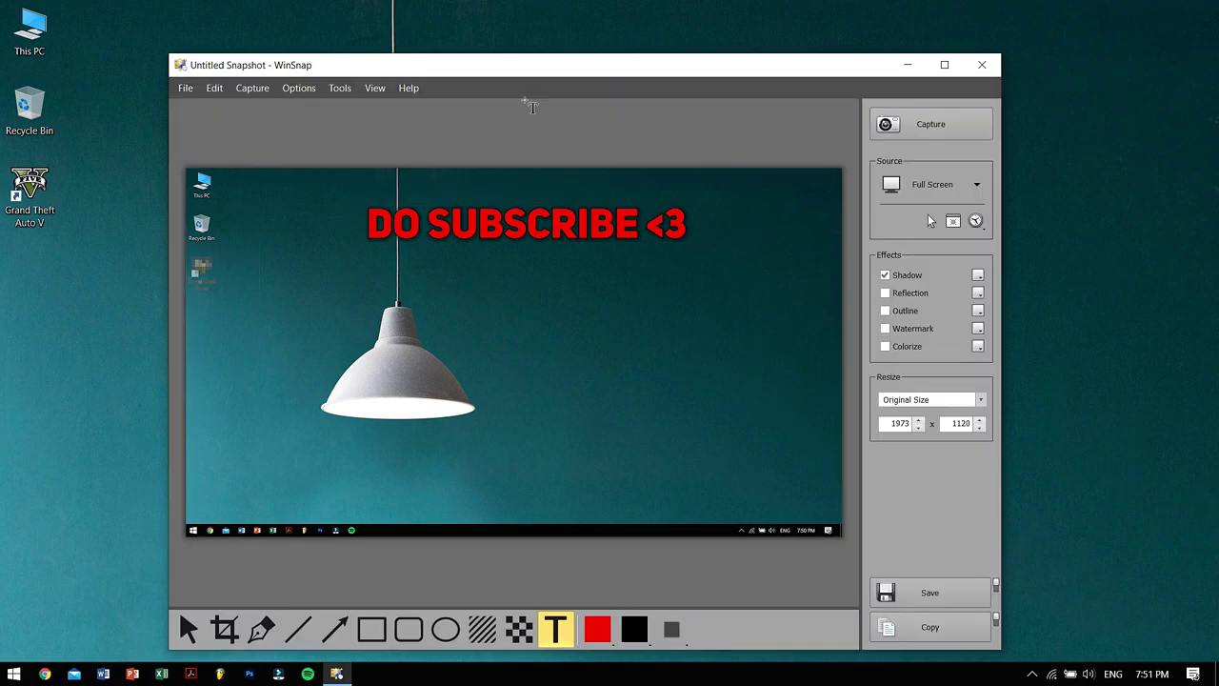